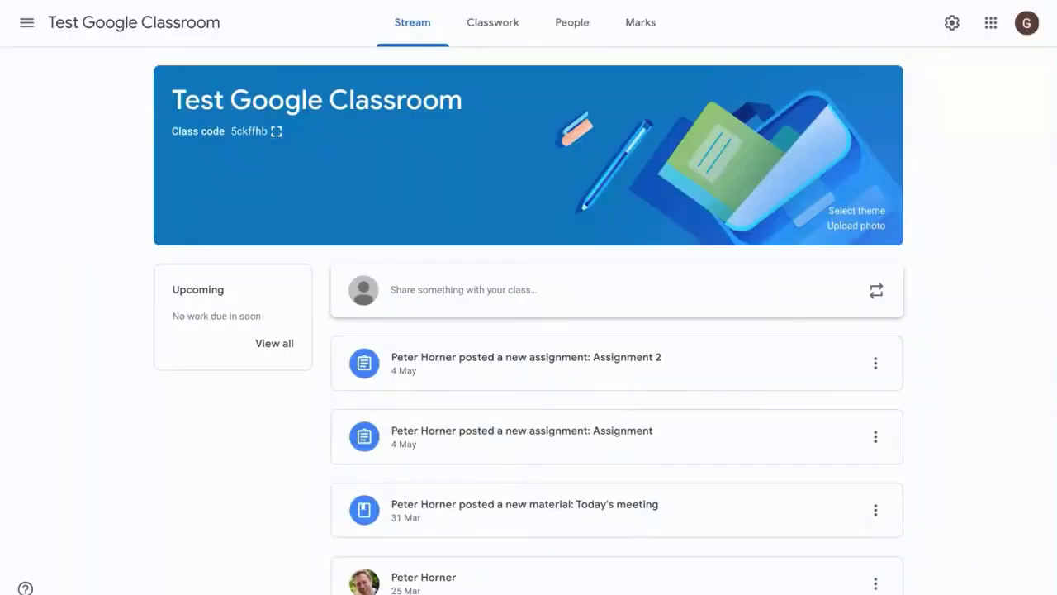
Create a quiz assignment in the class's classwork and title it "Demo Quiz"
left_click(498, 33)
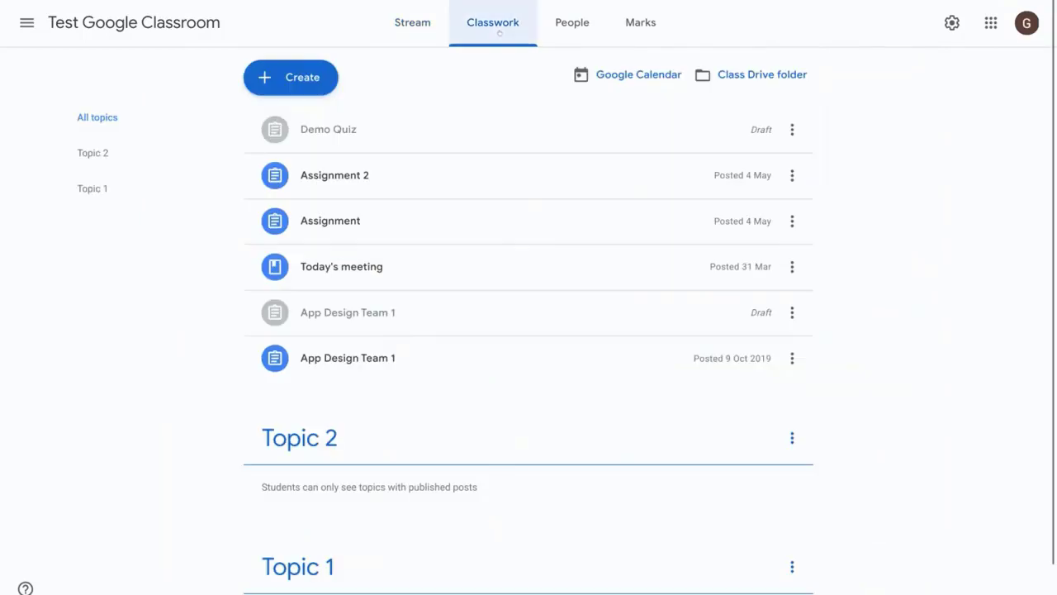
left_click(320, 79)
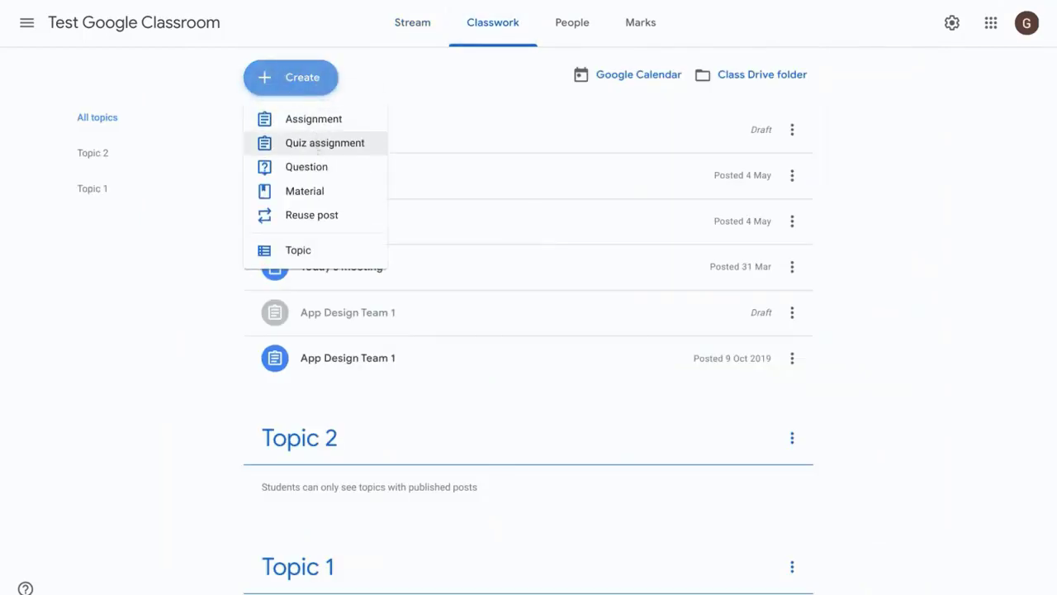
left_click(323, 145)
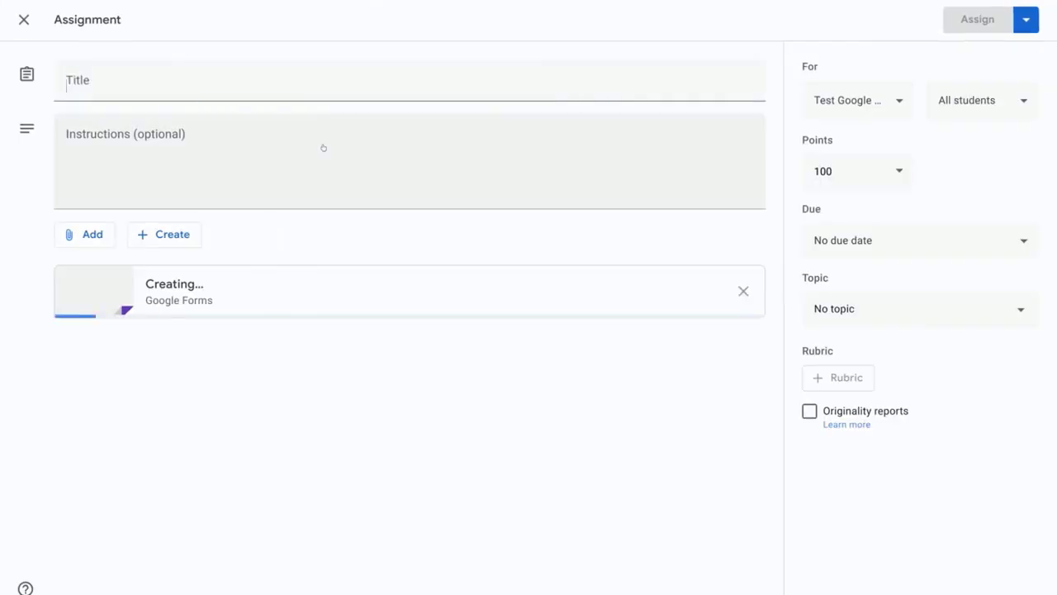
left_click(109, 80)
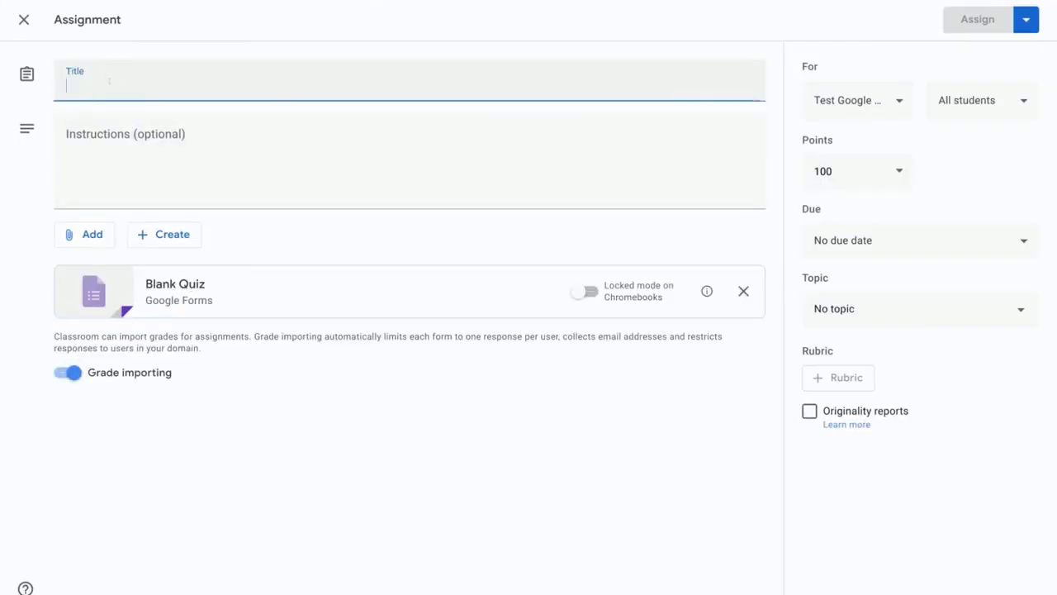
type("Demo Quiz")
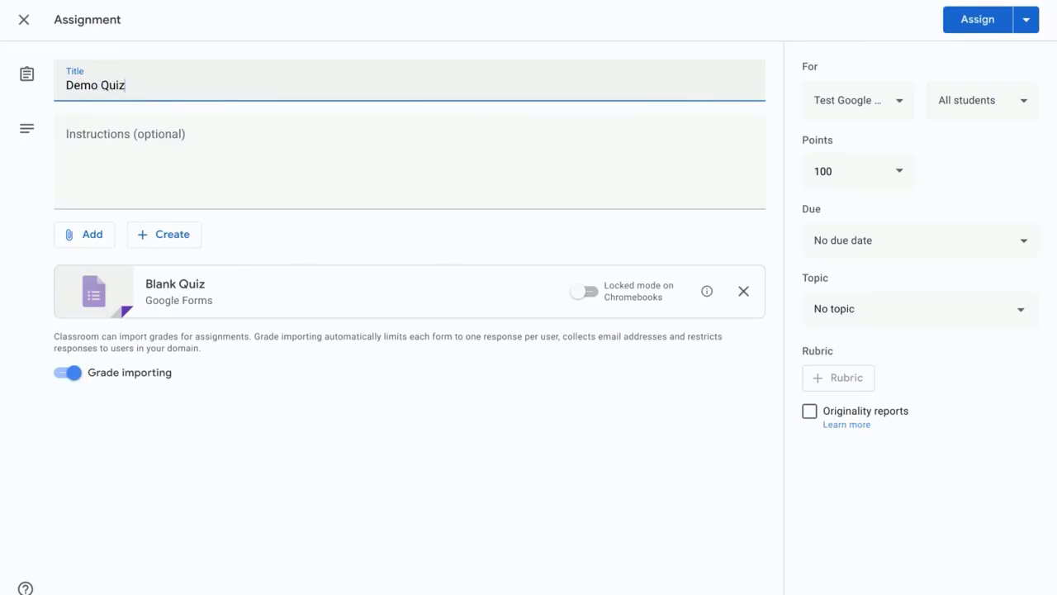
left_click(295, 432)
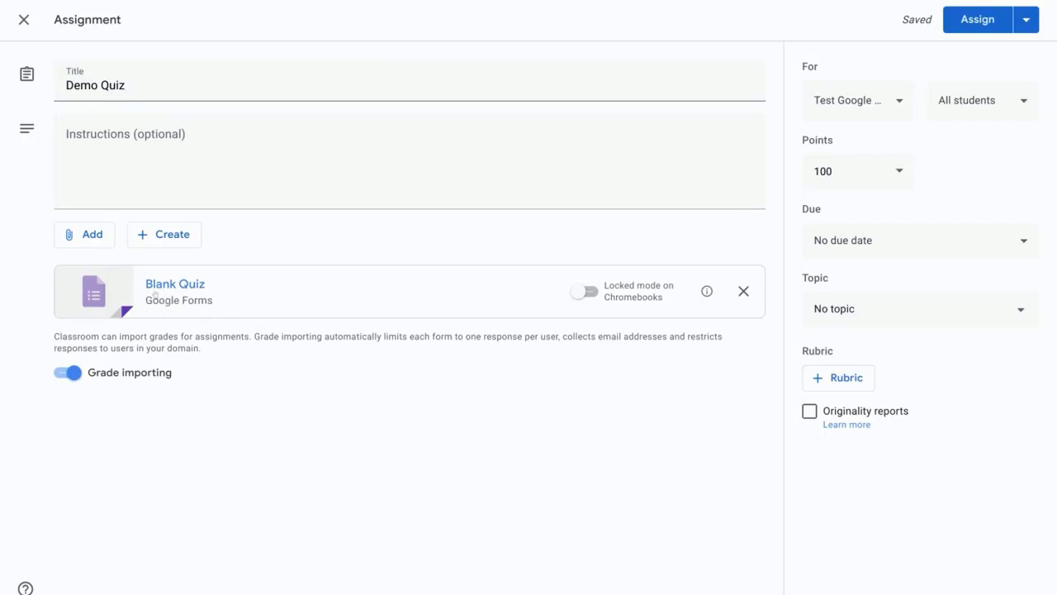
Open the attached blank quiz form and rename both its heading and its file to "Demo Quiz"
left_click(161, 288)
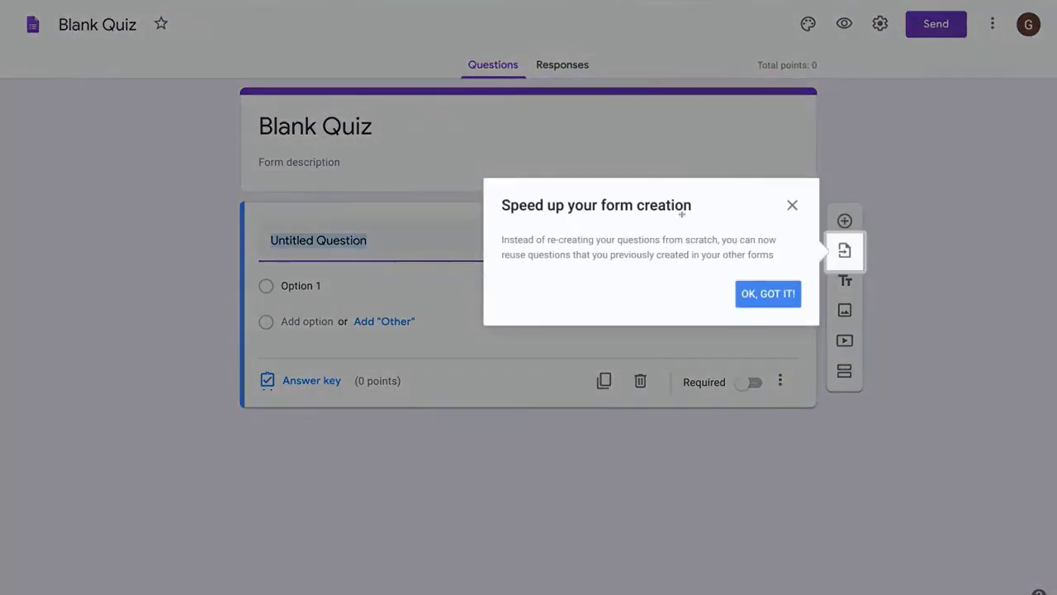
left_click(743, 291)
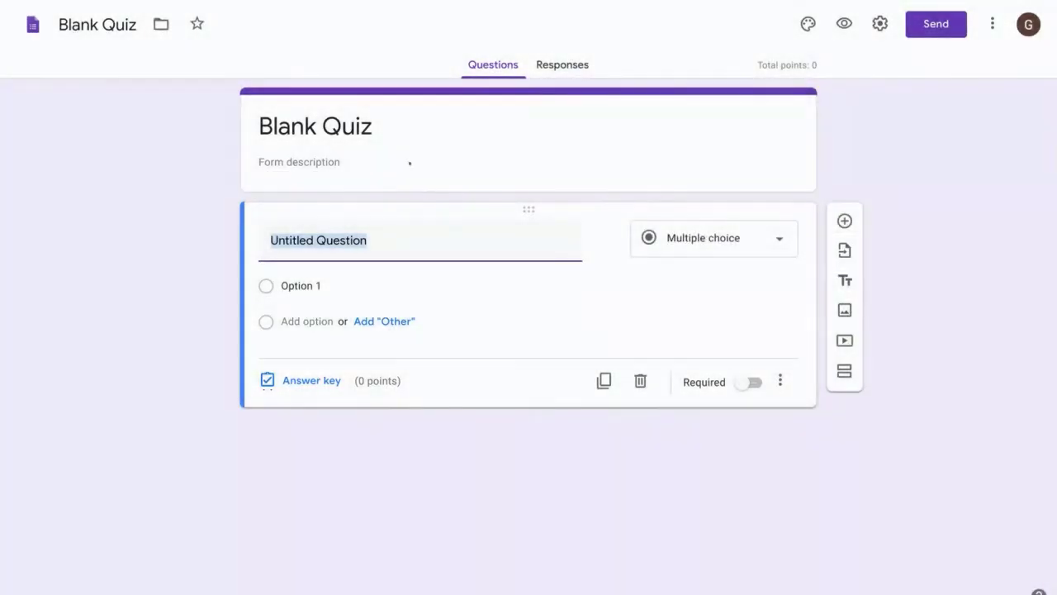
left_click(314, 125)
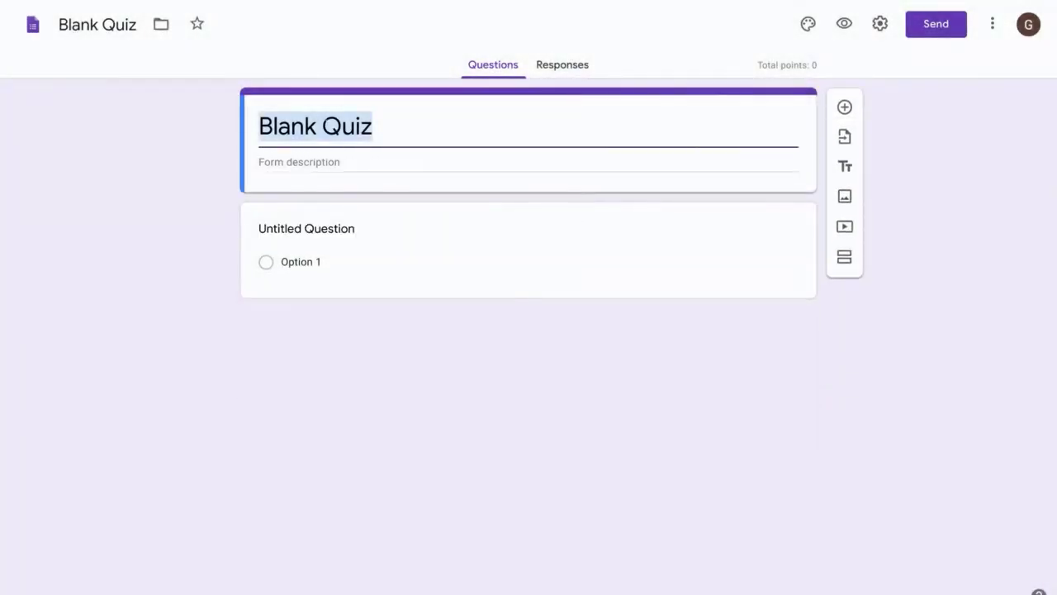
type("Demo Quiz")
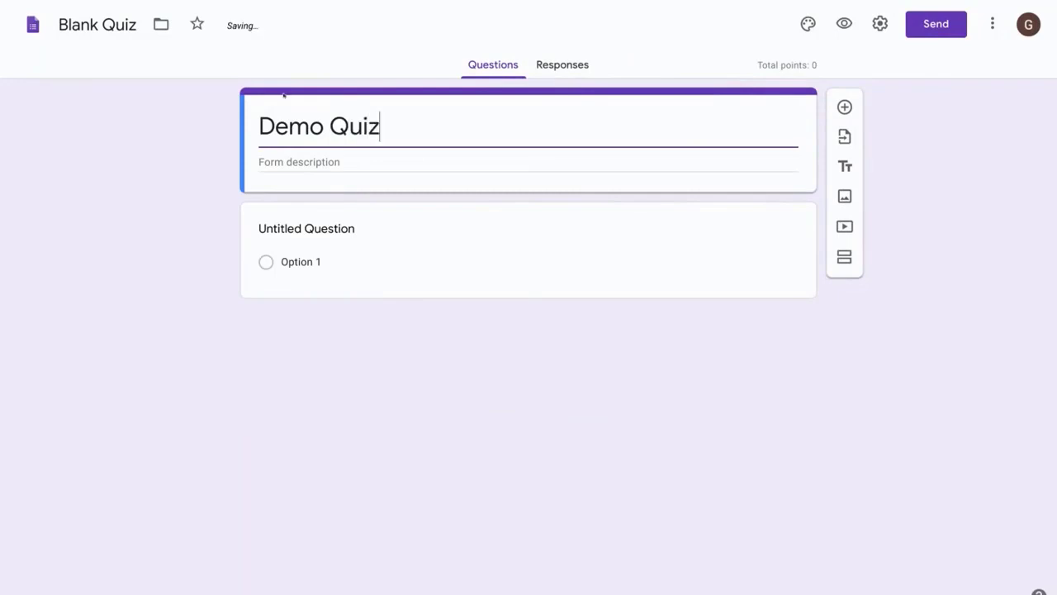
left_click(78, 24)
double_click(79, 25)
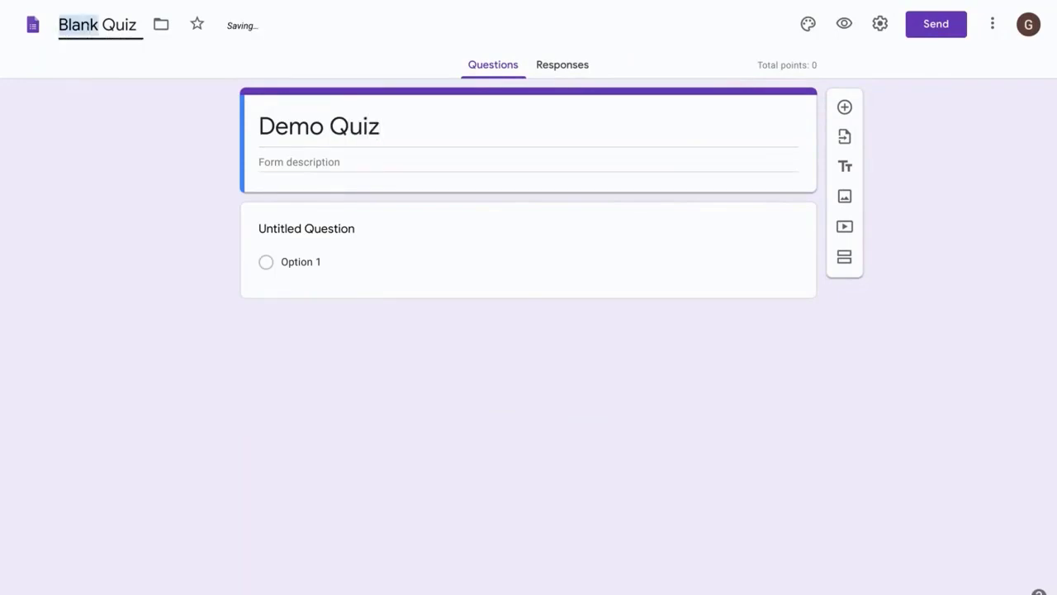
key("shift+End")
type("Demo Quiz")
Enter the first question "Which planet is closest to the sun?" and accept the suggested correct answer Mercury
left_click(421, 241)
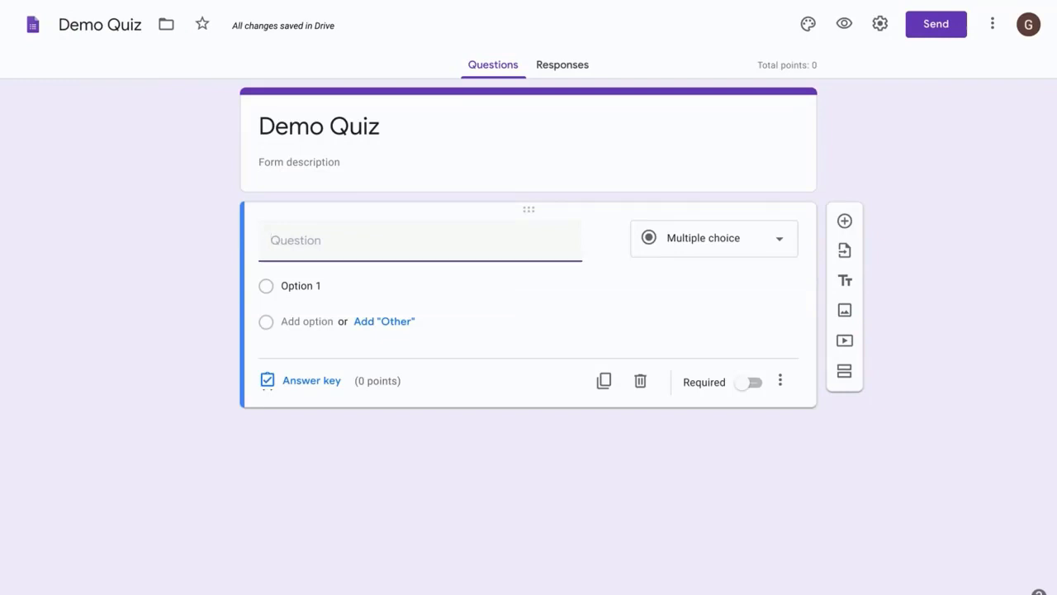
type("Which planet is closest to the sun?")
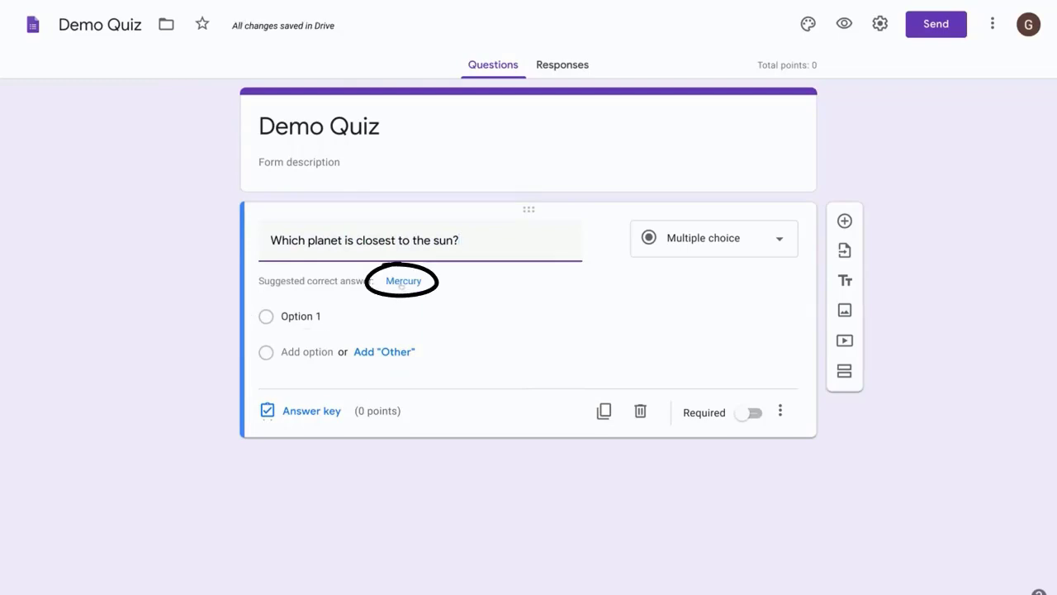
left_click(402, 281)
Add Earth, Venus and Saturn as further answer options to the planet question
key("Return")
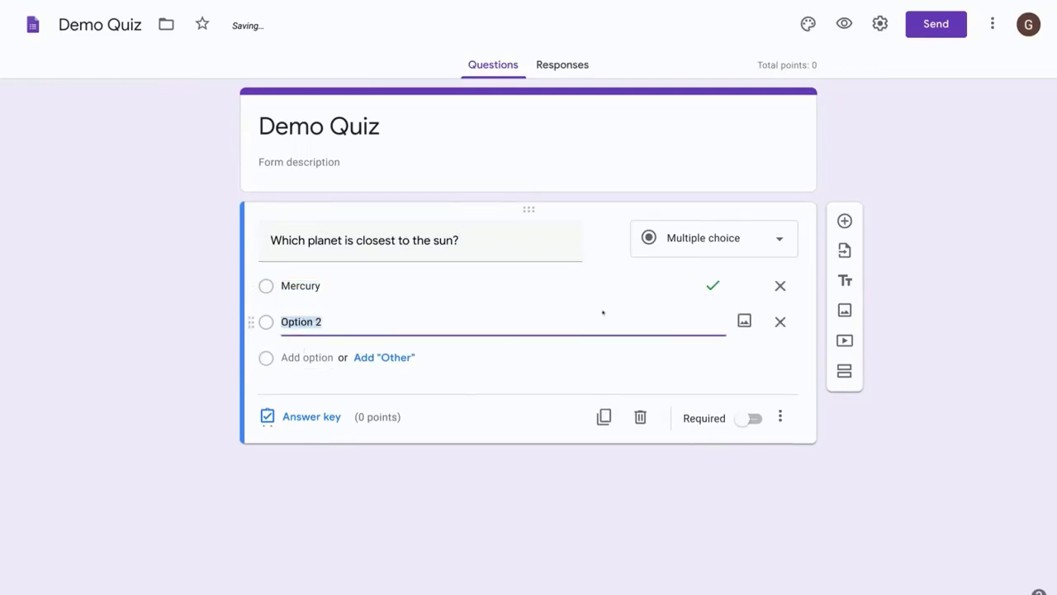
type("Earth")
key("Return")
type("Venus")
key("Return")
type("Saturn")
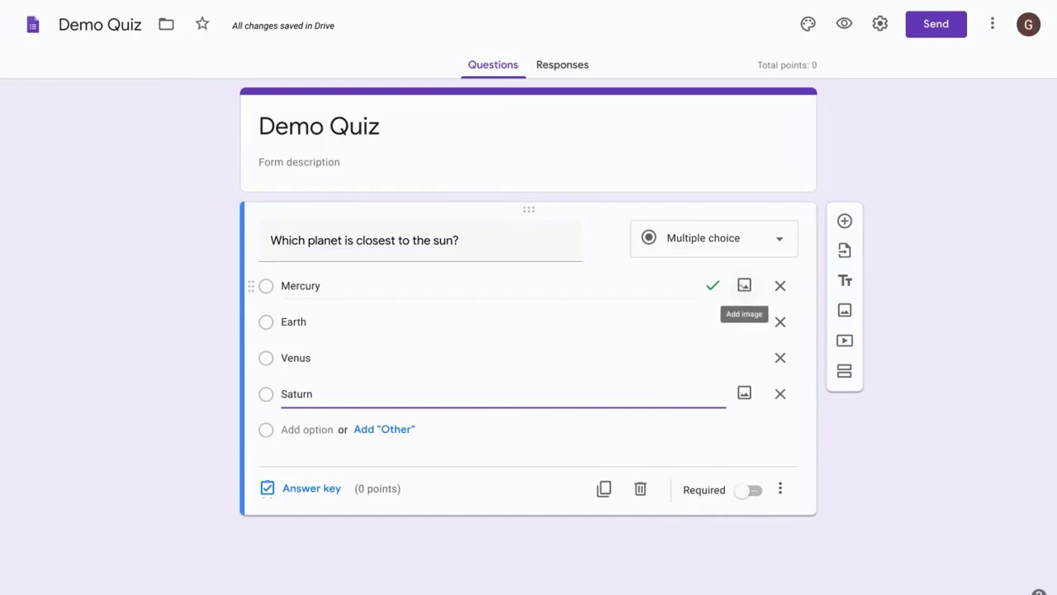
Add planet images to the answer options from Google Image Search, searching for "saturn" for the Saturn option
left_click(744, 285)
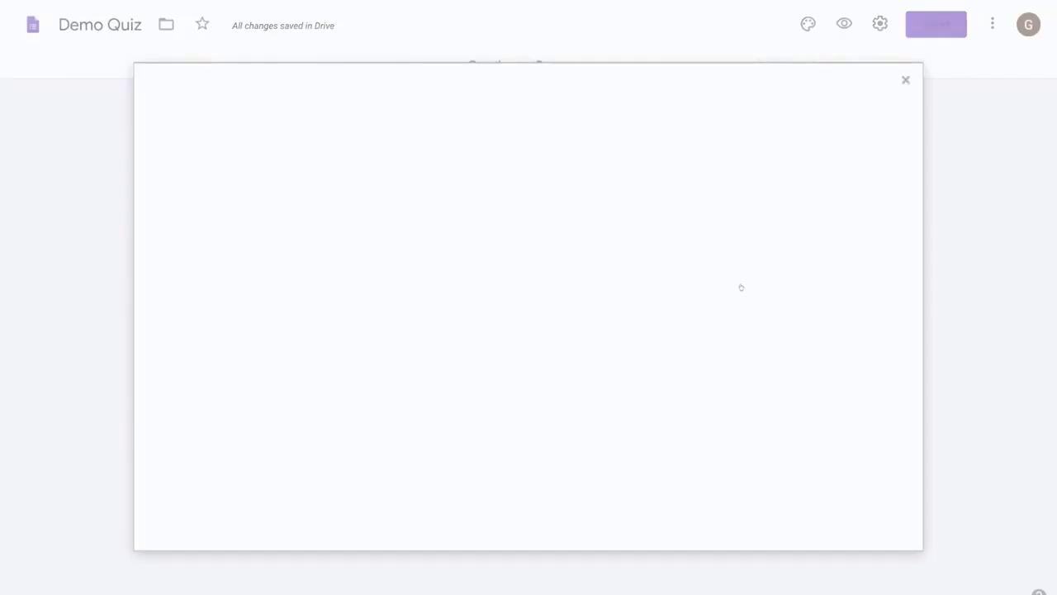
left_click(590, 152)
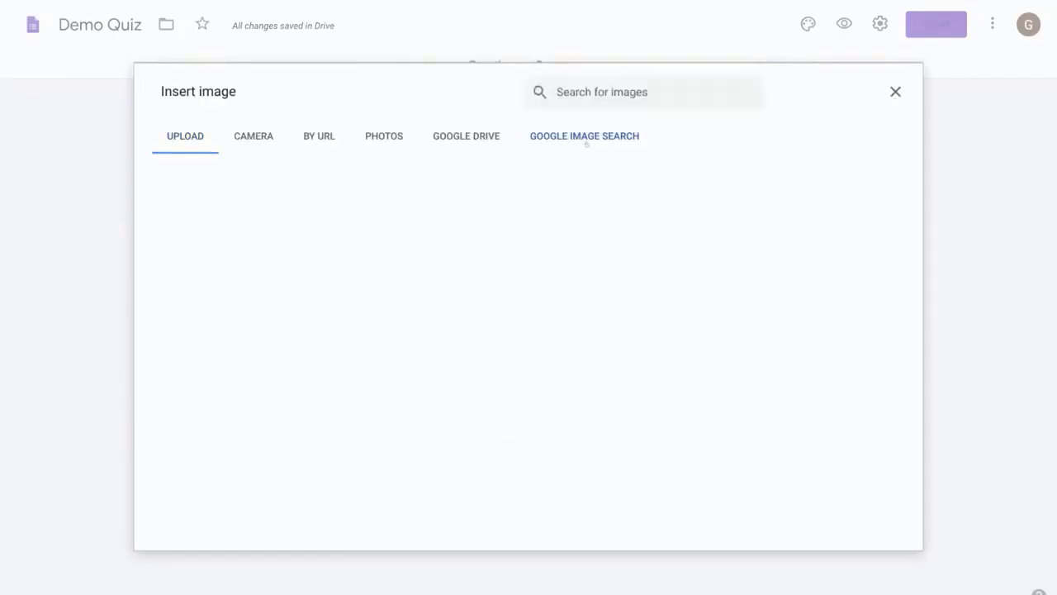
type("saturn")
key("Return")
left_click(376, 207)
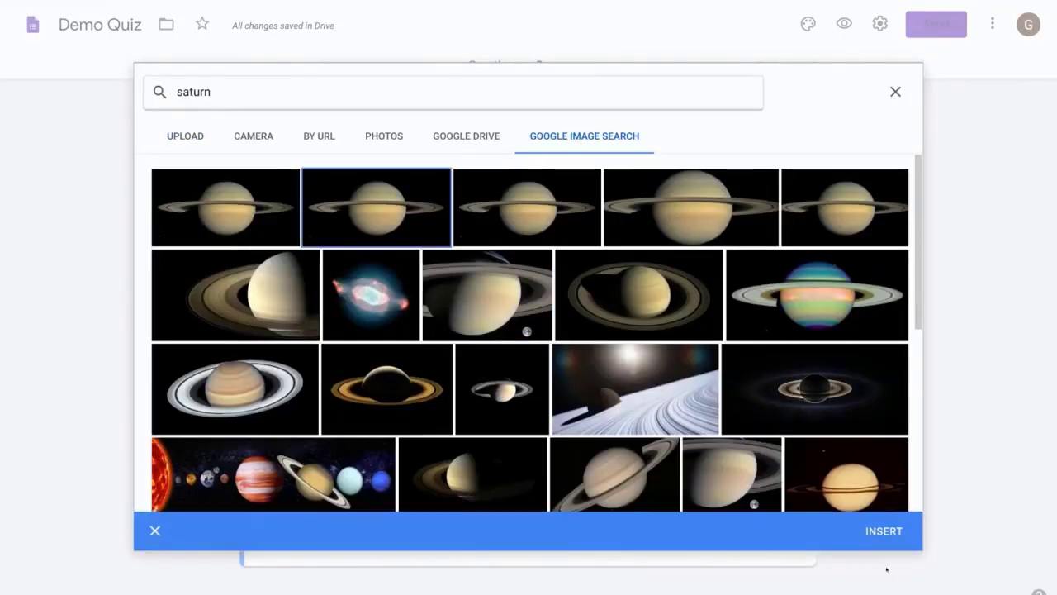
left_click(884, 530)
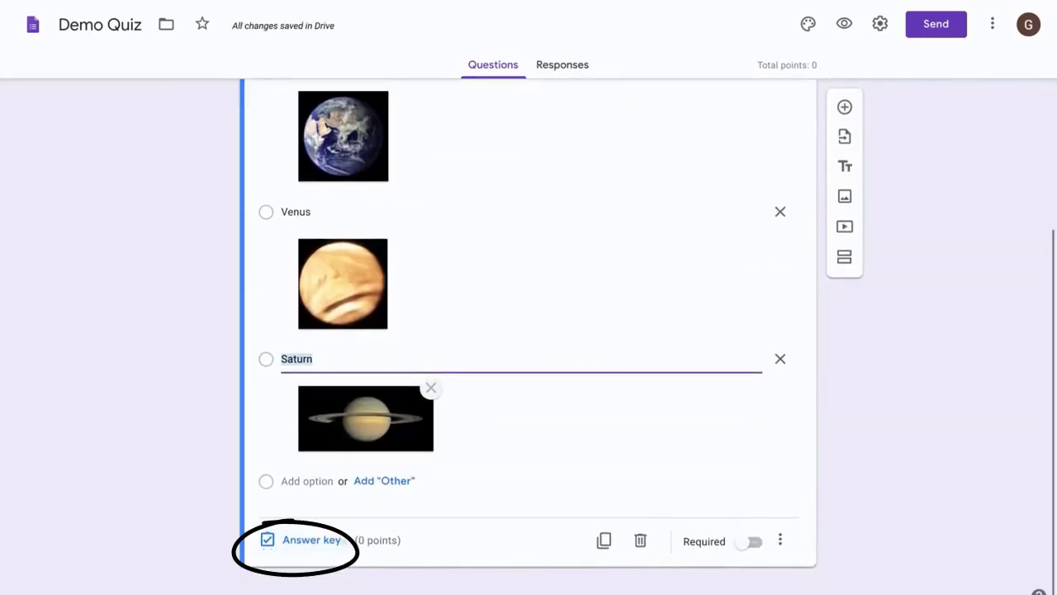
Assign 1 point to the planet question in its answer key and make the question required
left_click(311, 539)
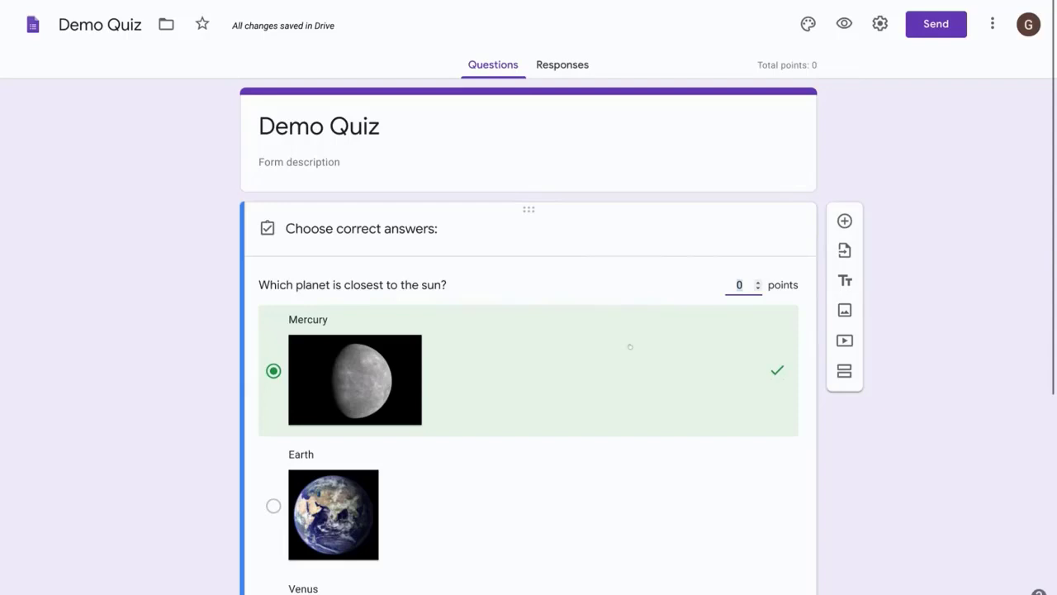
scroll(630, 347, "down", 4)
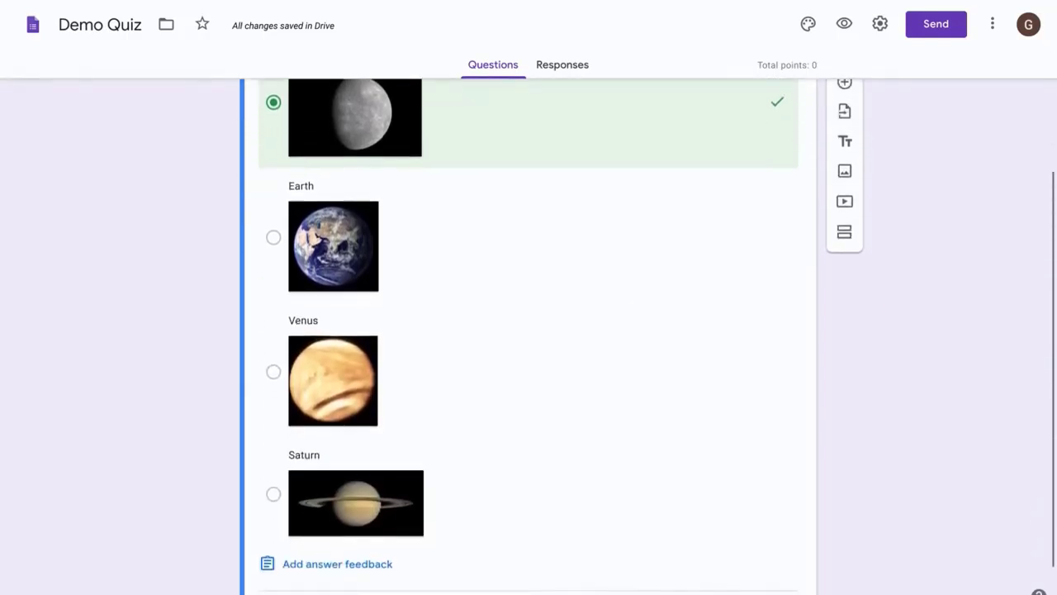
scroll(310, 284, "up", 3)
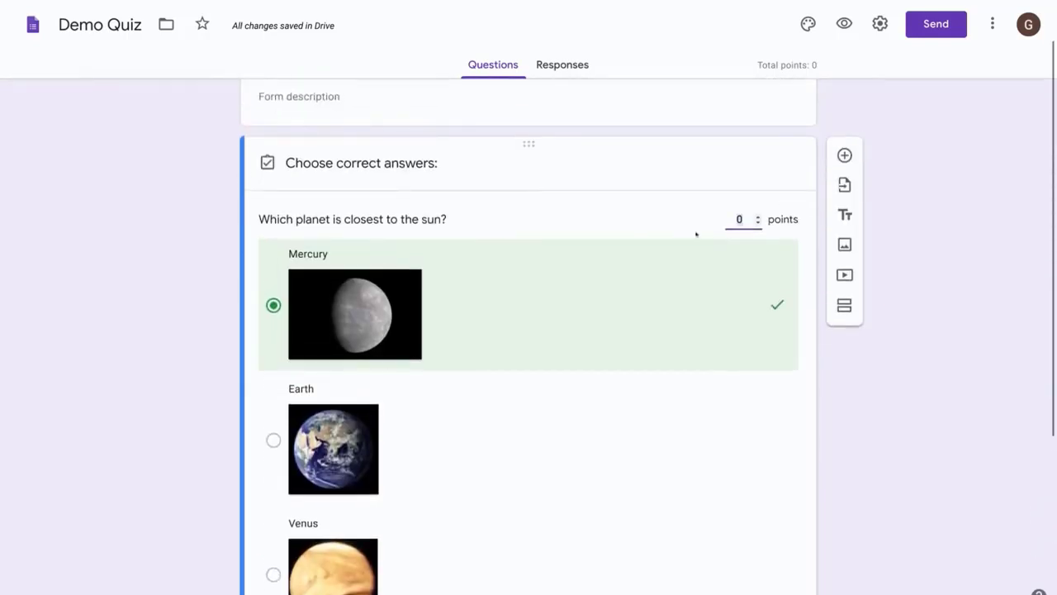
type("1")
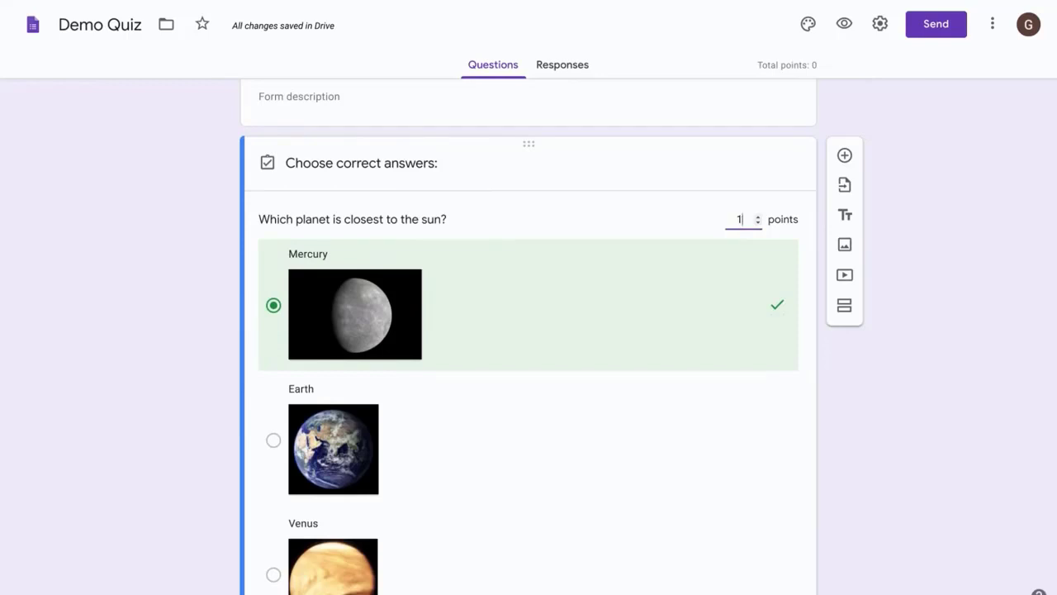
scroll(828, 272, "down", 4)
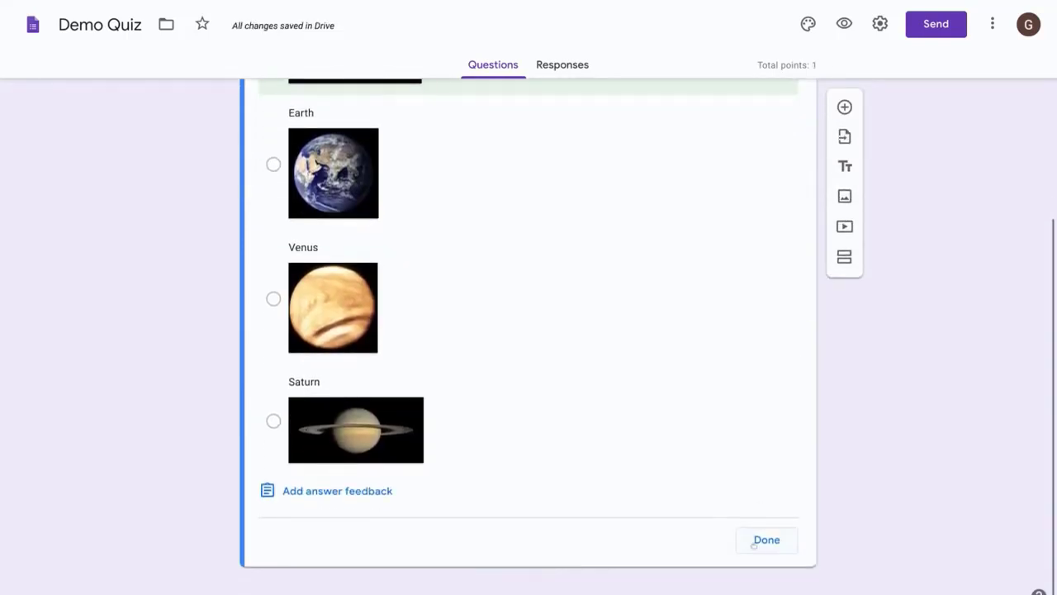
left_click(757, 540)
scroll(845, 325, "down", 4)
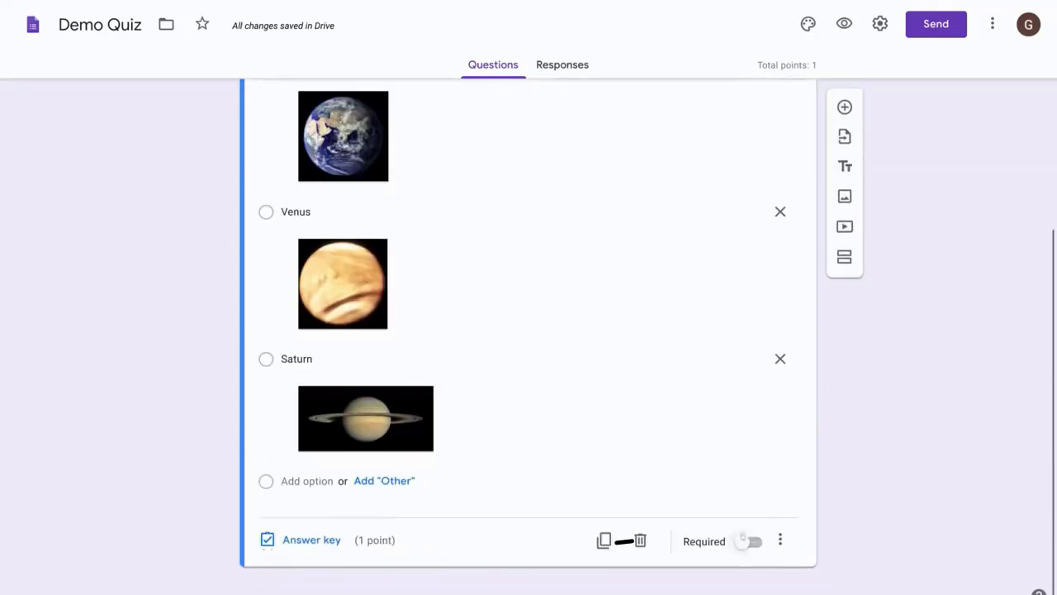
left_click(753, 541)
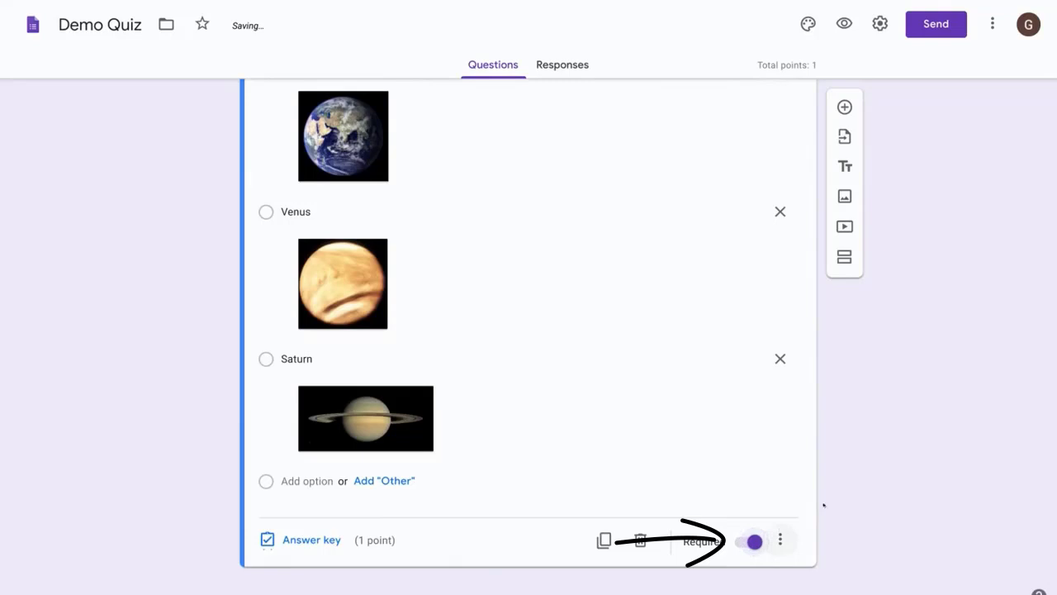
Add a checkboxes question "Which of these moons orbit Saturn?" with the options Io, Titan, Hyperion and Dione
scroll(901, 465, "up", 5)
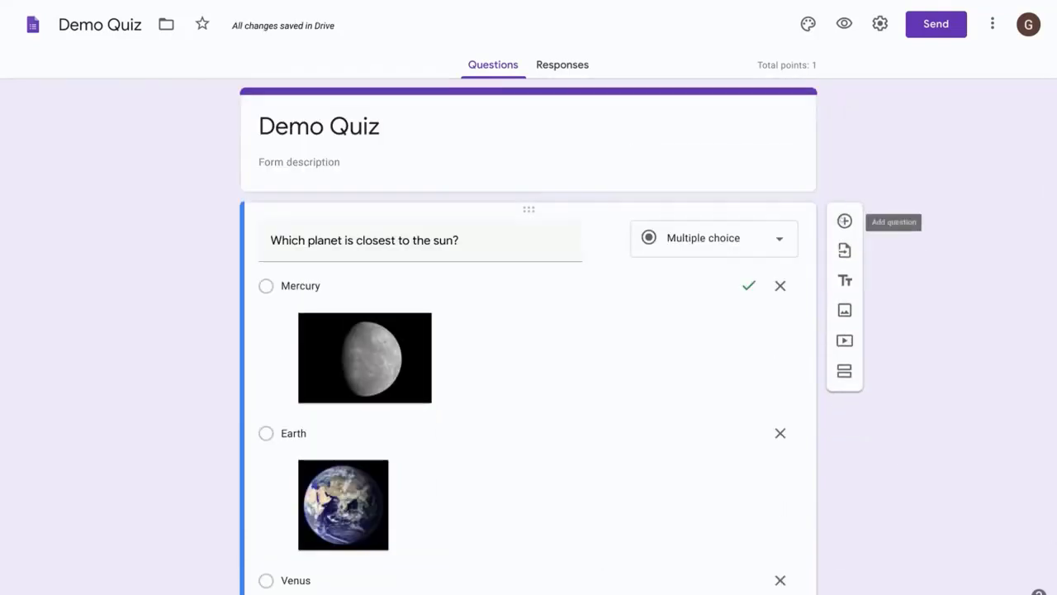
left_click(844, 221)
left_click(712, 397)
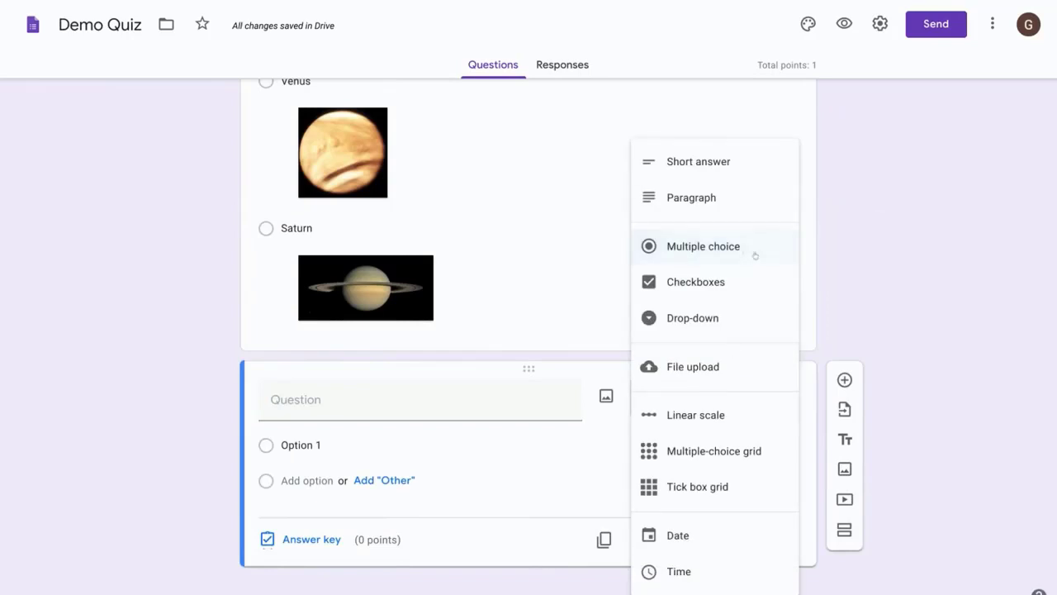
left_click(682, 296)
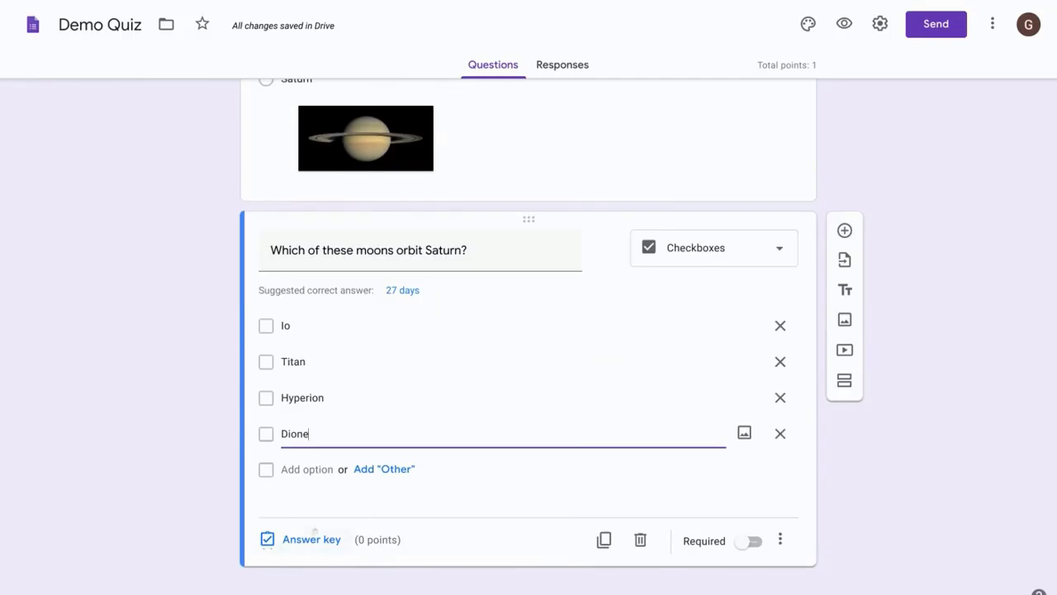
Mark Titan, Hyperion and Dione as correct in the moons question's answer key and set it to 3 points
left_click(302, 539)
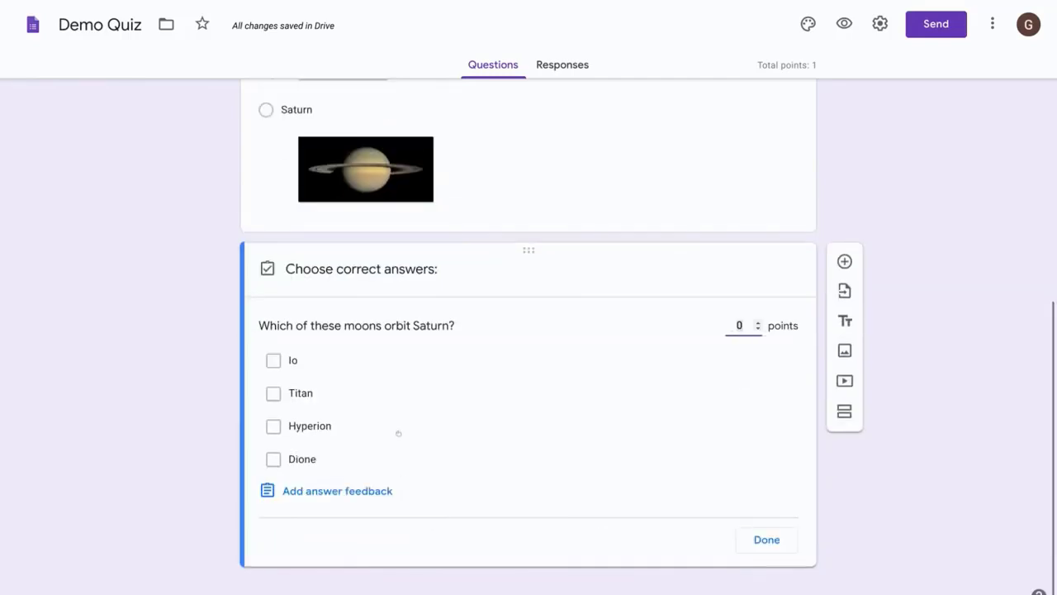
left_click(273, 393)
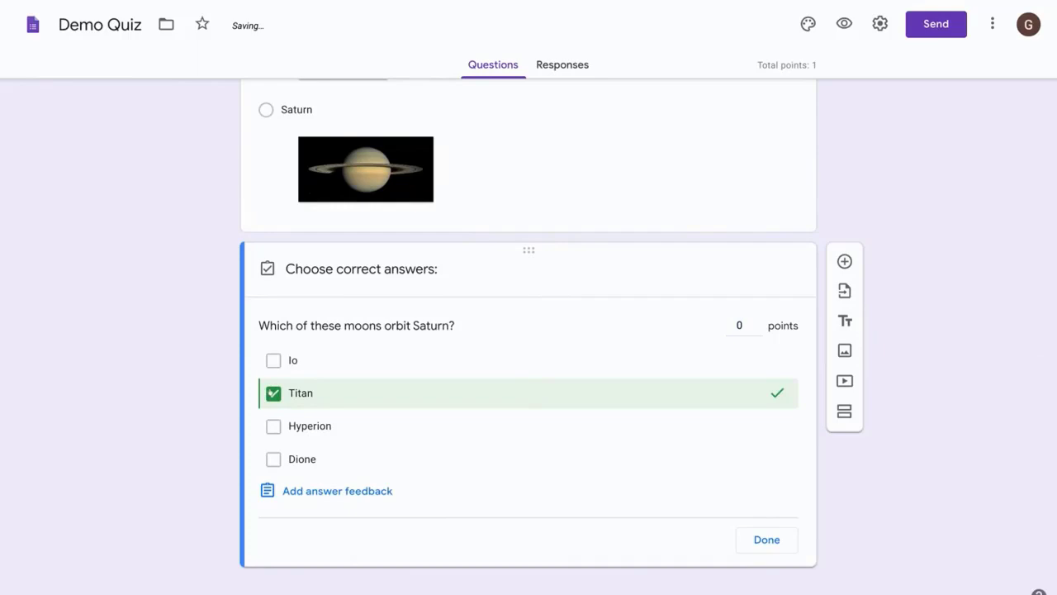
left_click(273, 425)
left_click(273, 459)
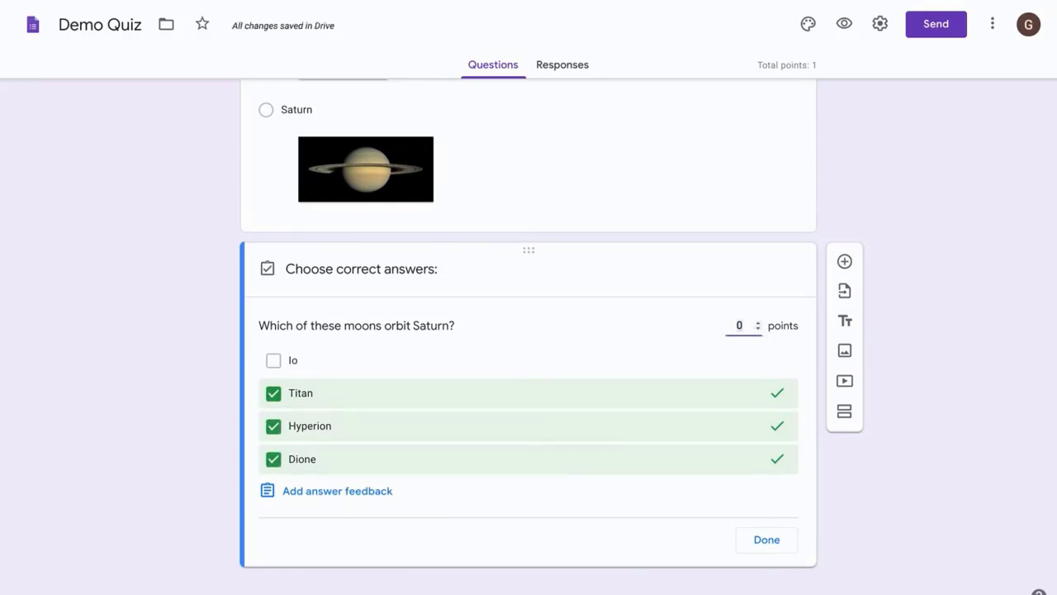
type("3")
left_click(516, 498)
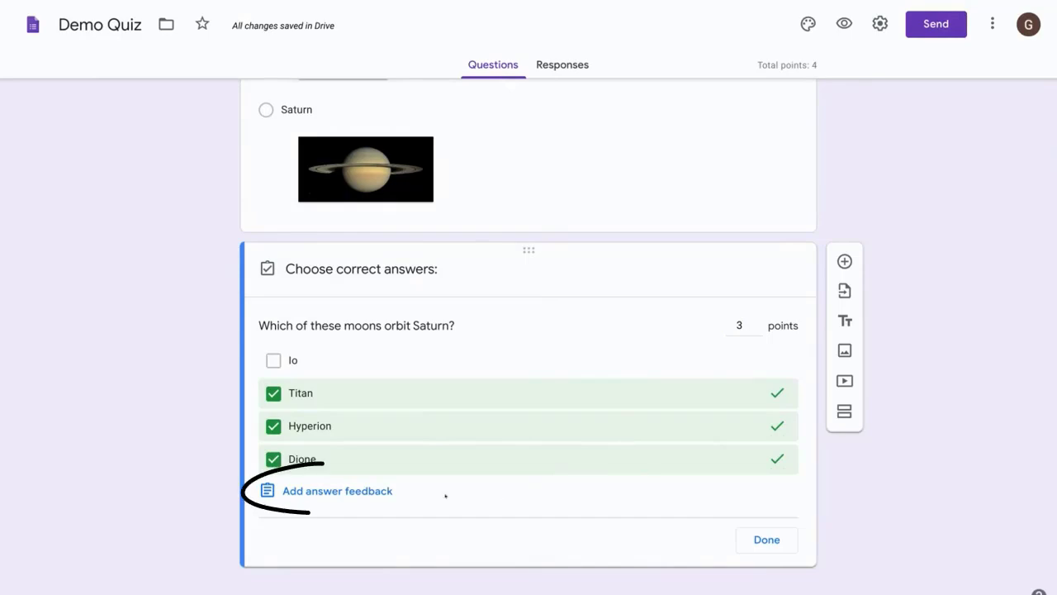
Start answer feedback for incorrect answers on the Saturn moons question, discarding a blank feedback link
left_click(345, 490)
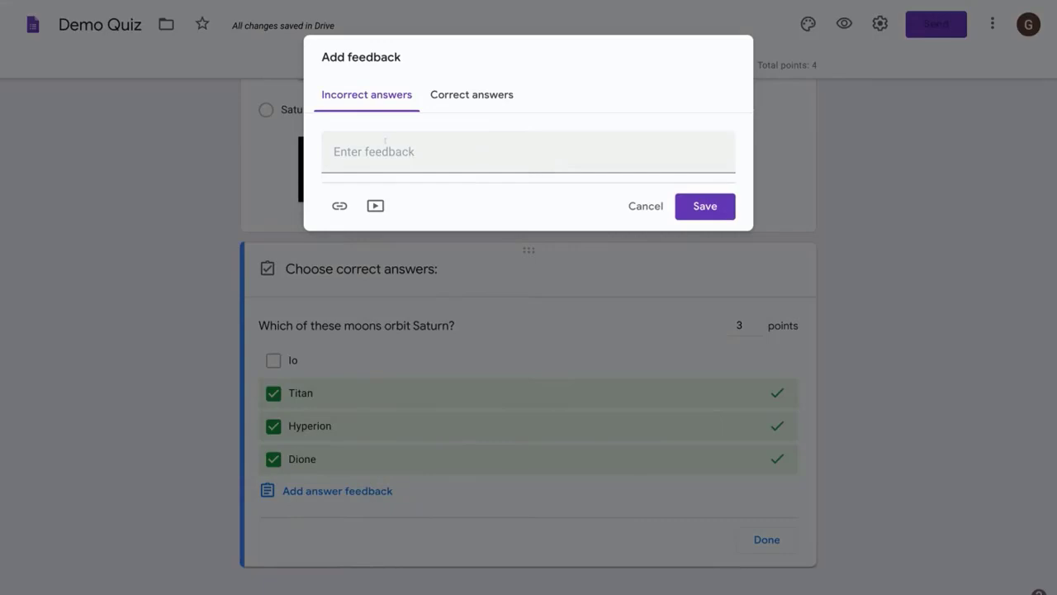
left_click(502, 91)
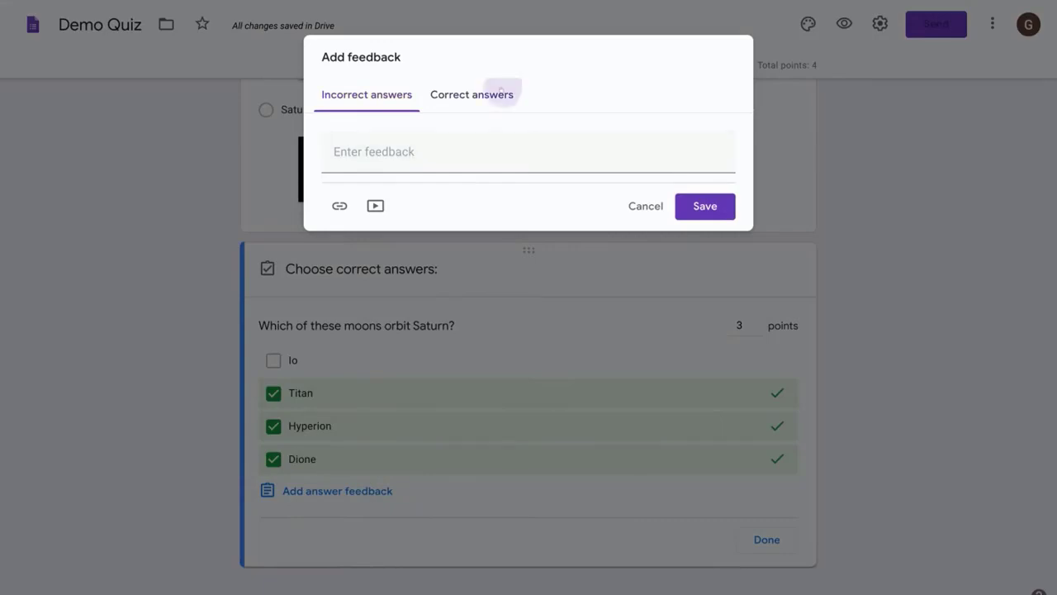
left_click(394, 95)
left_click(357, 165)
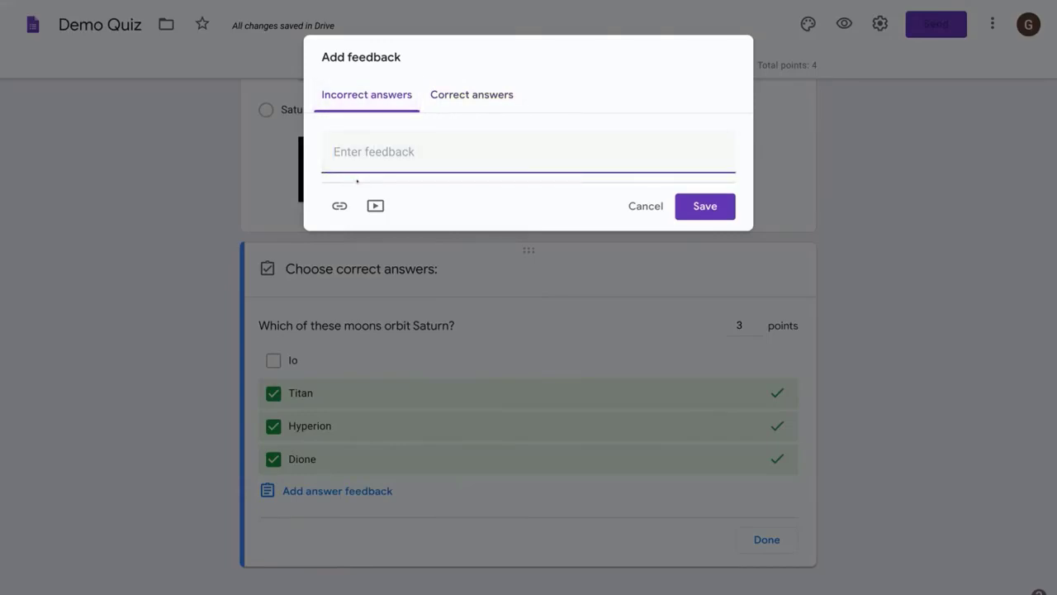
left_click(339, 205)
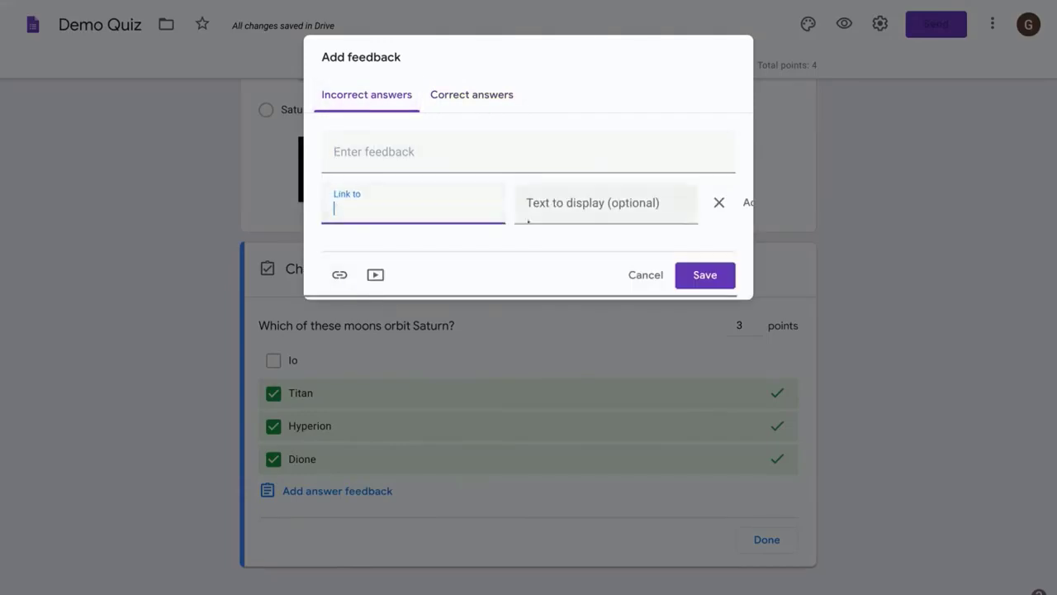
left_click(719, 203)
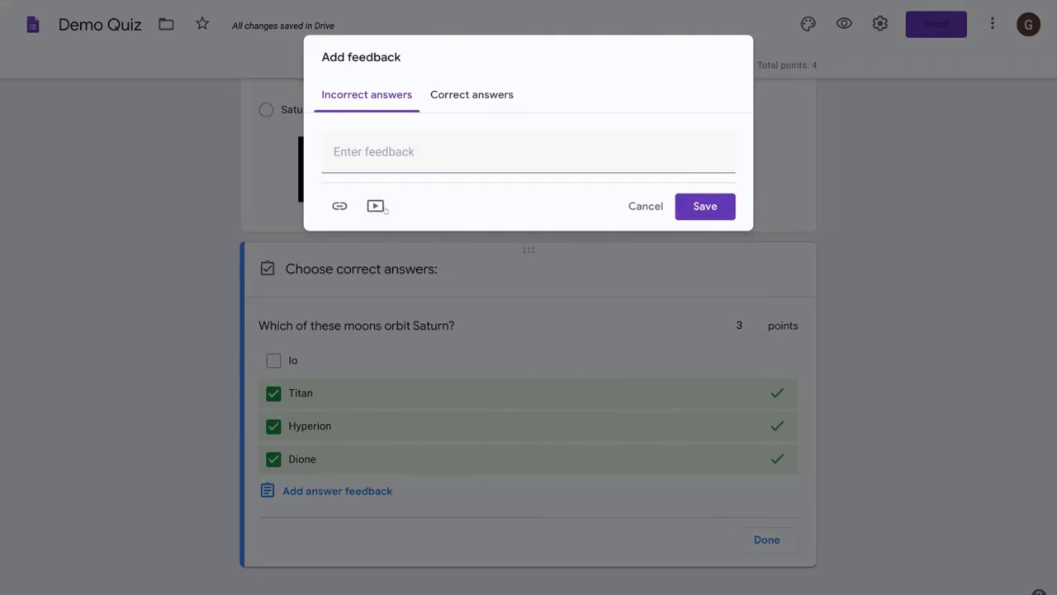
Attach the YouTube video "Saturn's Mysterious Moons" as incorrect-answer feedback, searching for "saturn moons", and finish the moons question's answer key
left_click(375, 207)
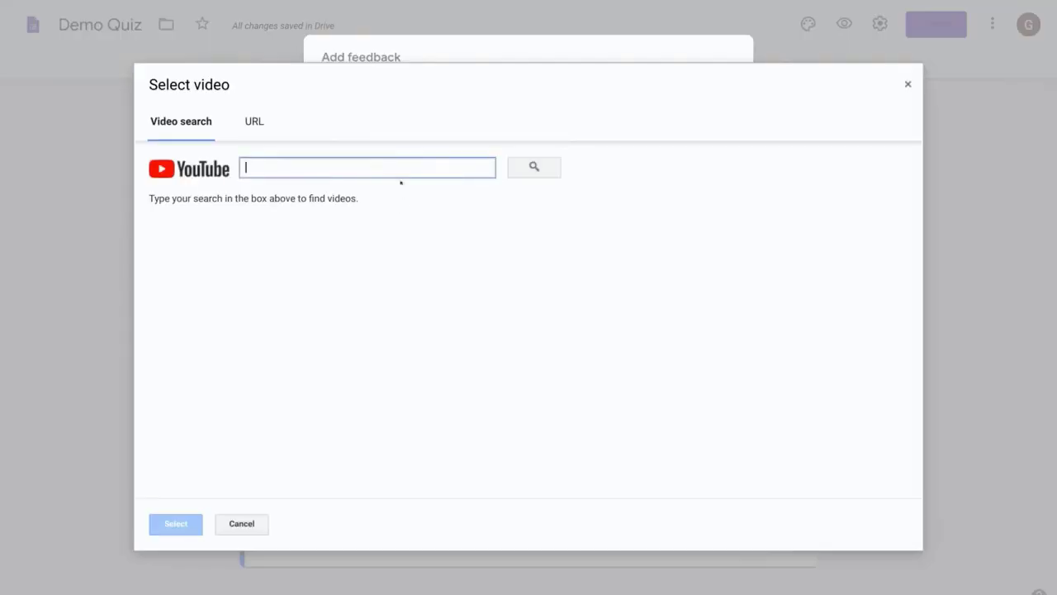
left_click(287, 162)
type("saturn")
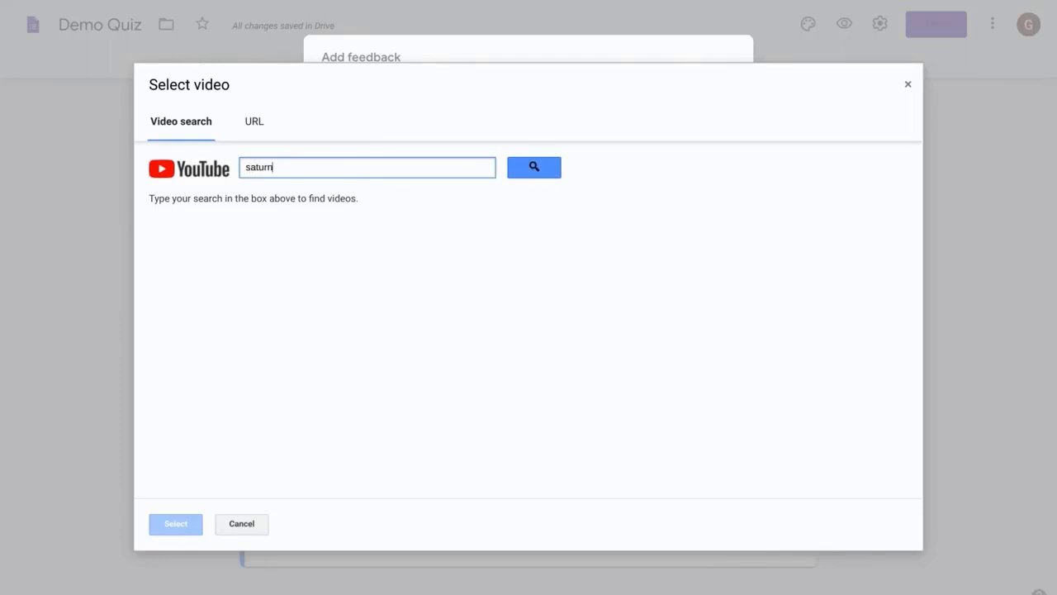
key("Return")
left_click(330, 167)
type("moons")
left_click(534, 167)
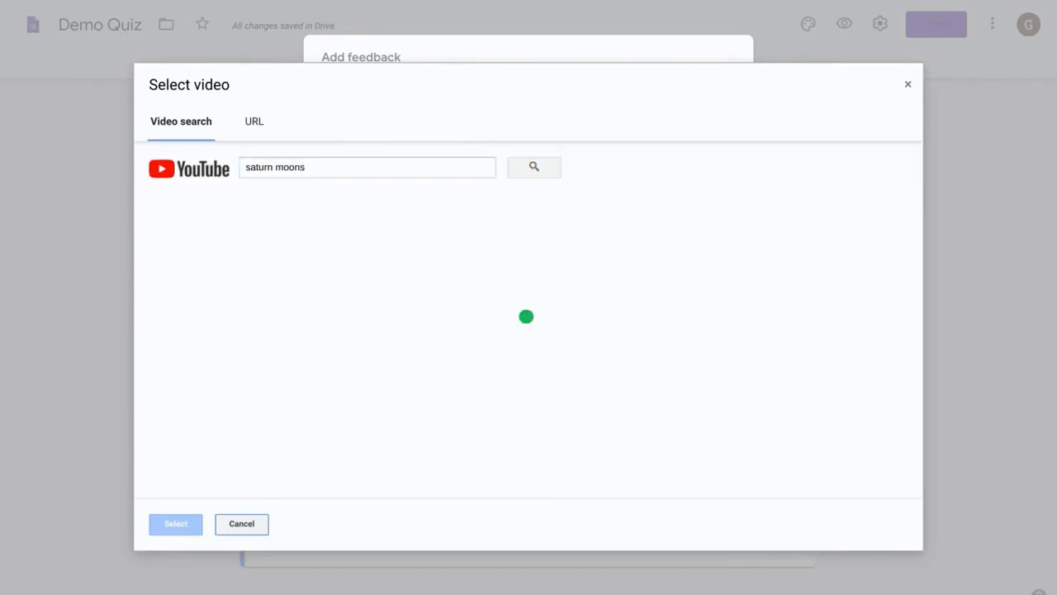
double_click(311, 286)
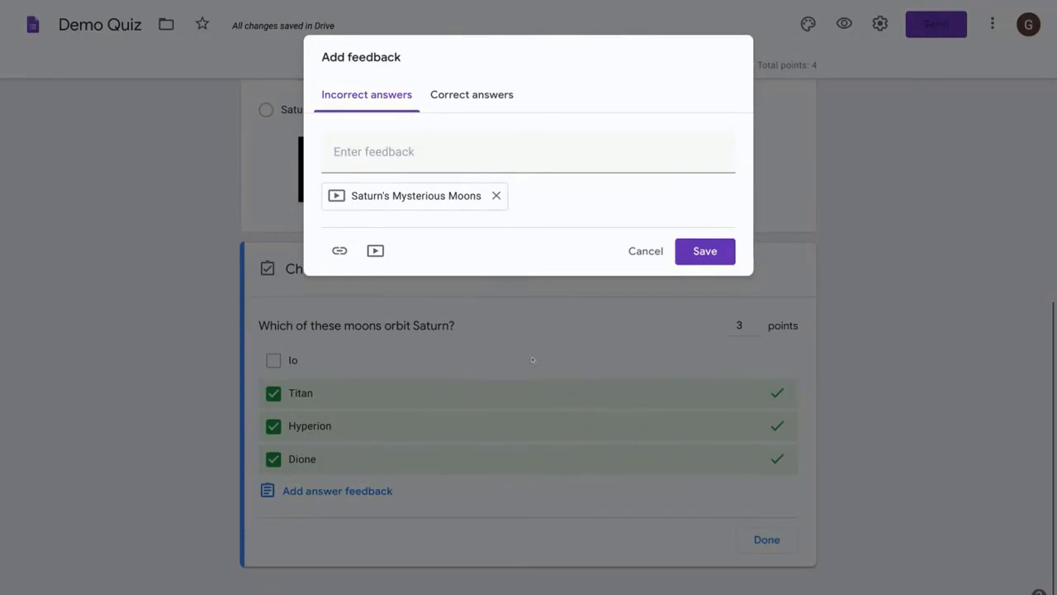
left_click(704, 251)
scroll(884, 323, "down", 2)
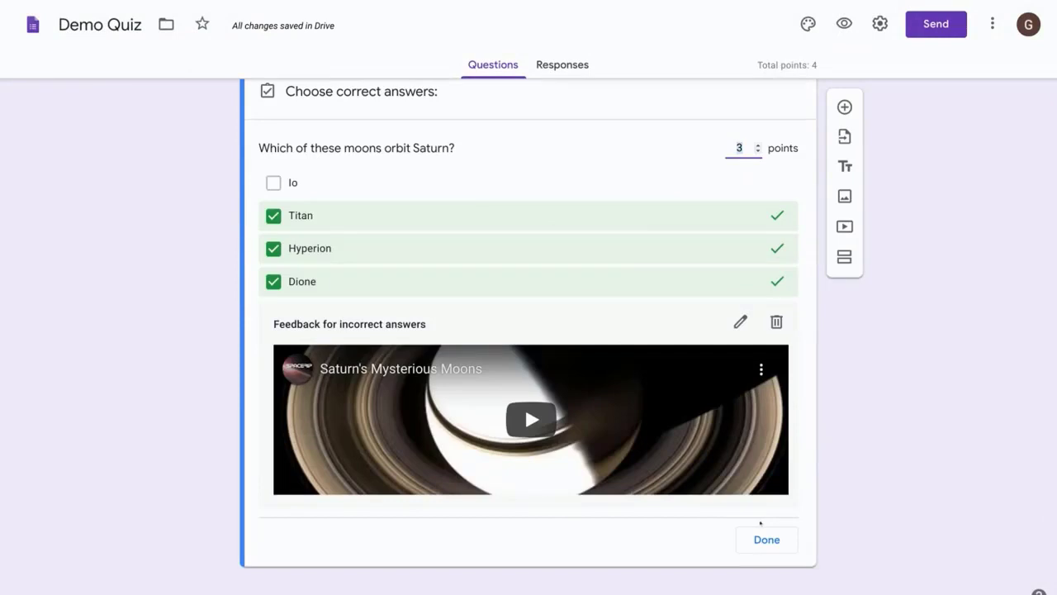
left_click(764, 536)
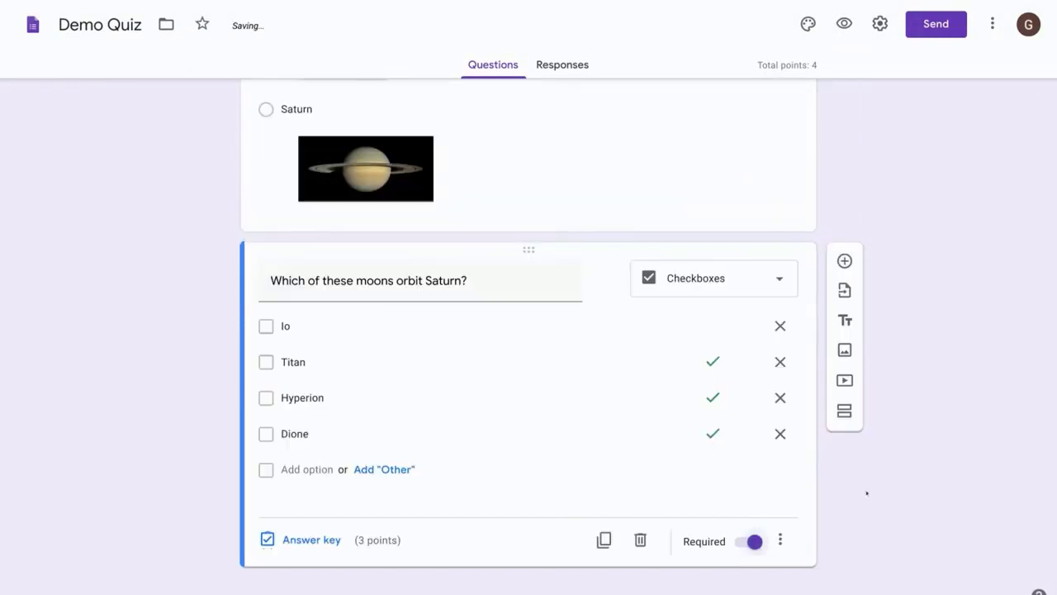
Add a short answer question "Who launched a car into space?" below the moons question
right_click(866, 493)
left_click(928, 171)
left_click(844, 261)
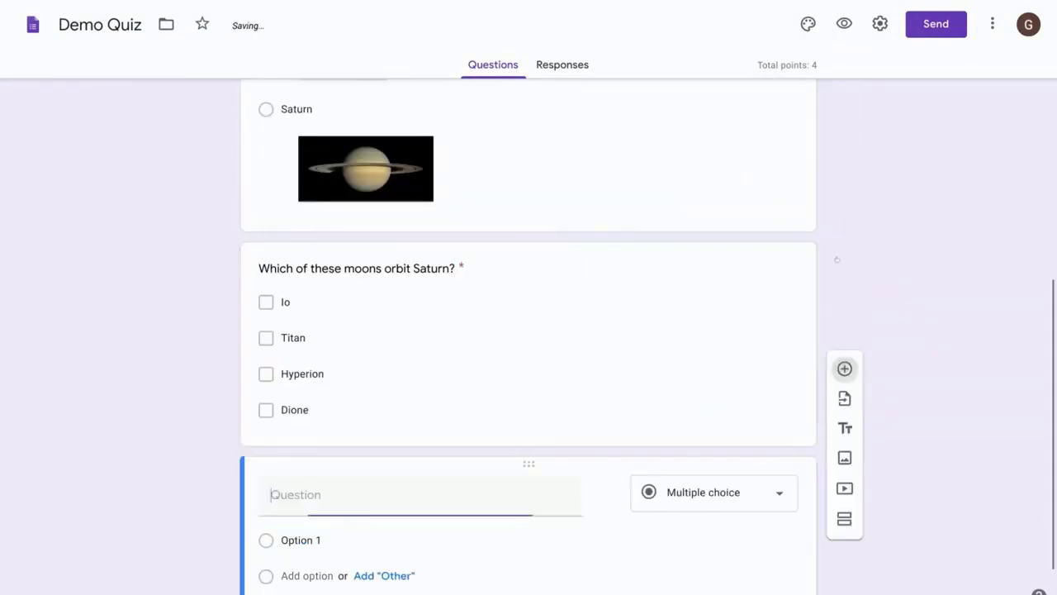
left_click(696, 403)
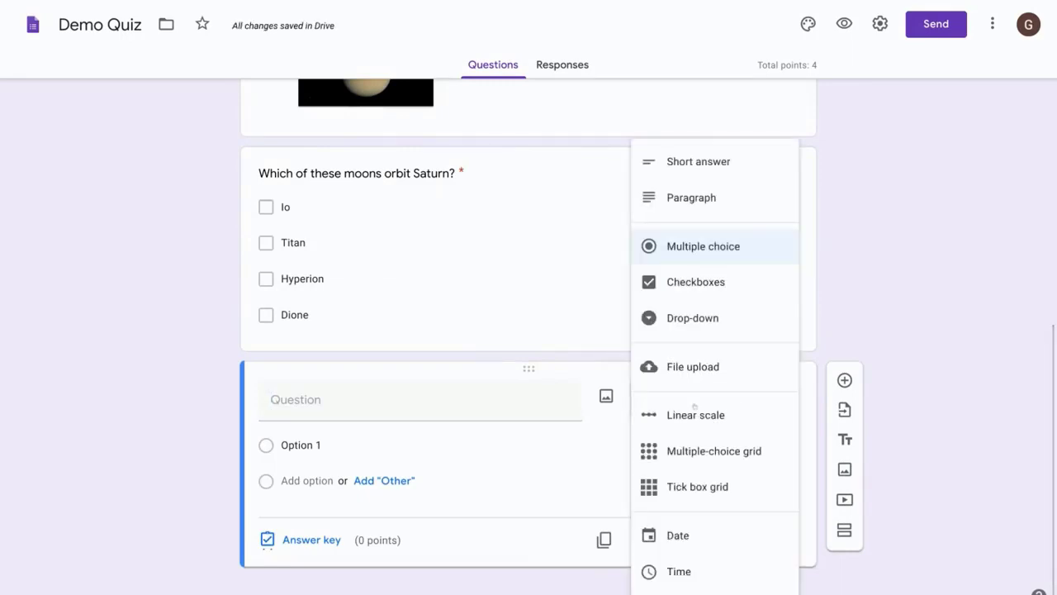
left_click(717, 163)
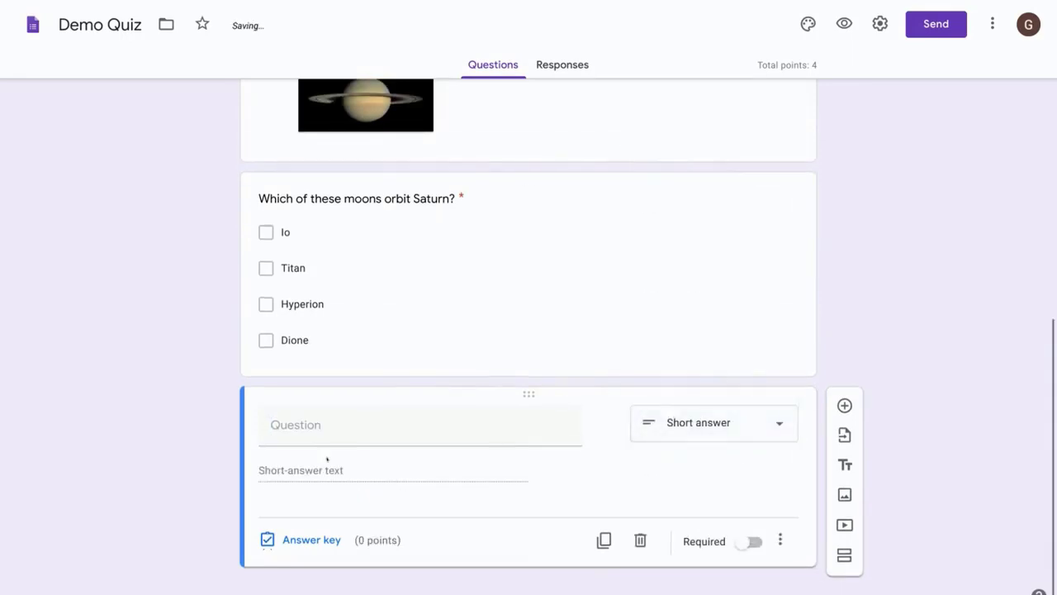
type("Who launched a car into space?")
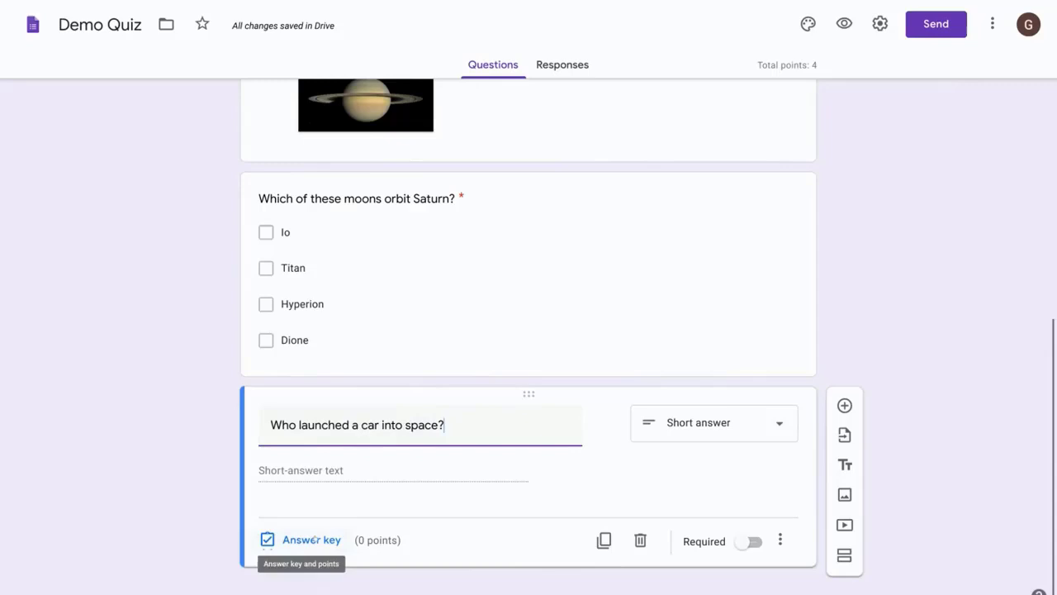
In the car question's answer key, list "Elon Musk" as correct, mark all other answers as incorrect and assign 1 point
left_click(312, 539)
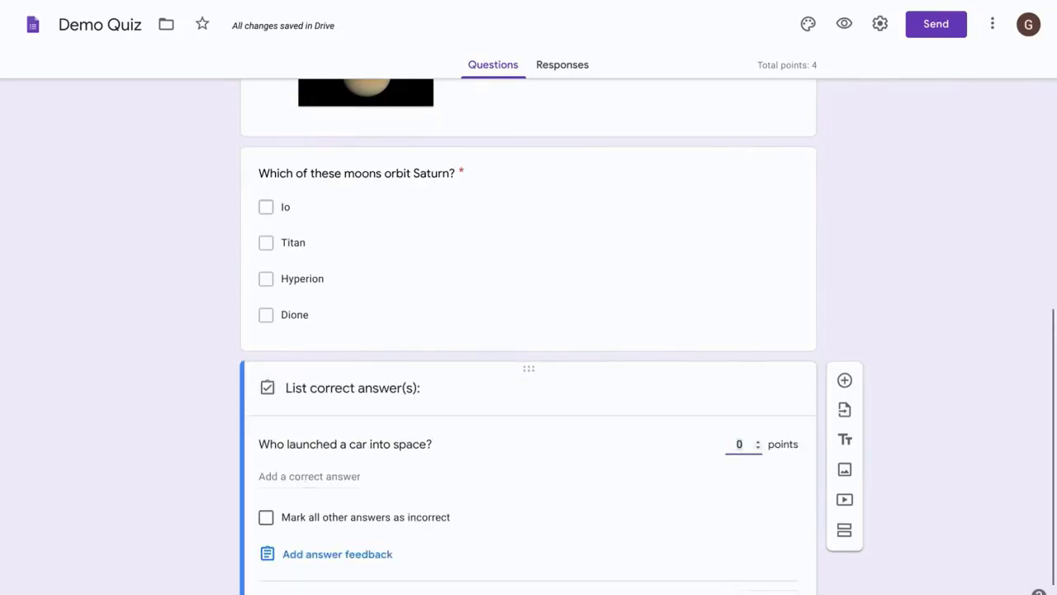
left_click(309, 476)
type("Elon Must")
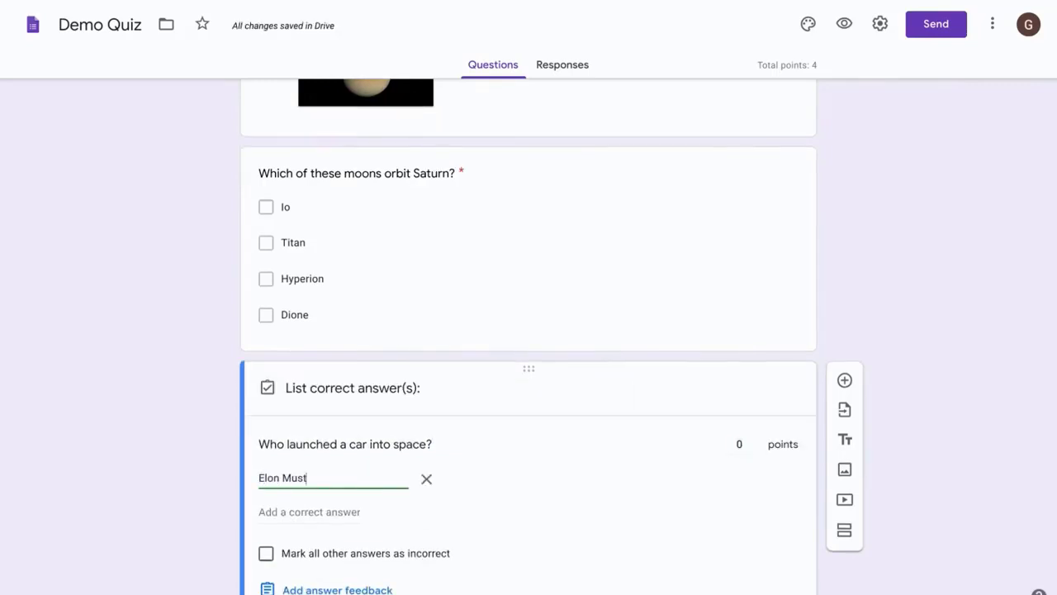
key("BackSpace")
type("k")
scroll(501, 526, "down", 1)
left_click(265, 460)
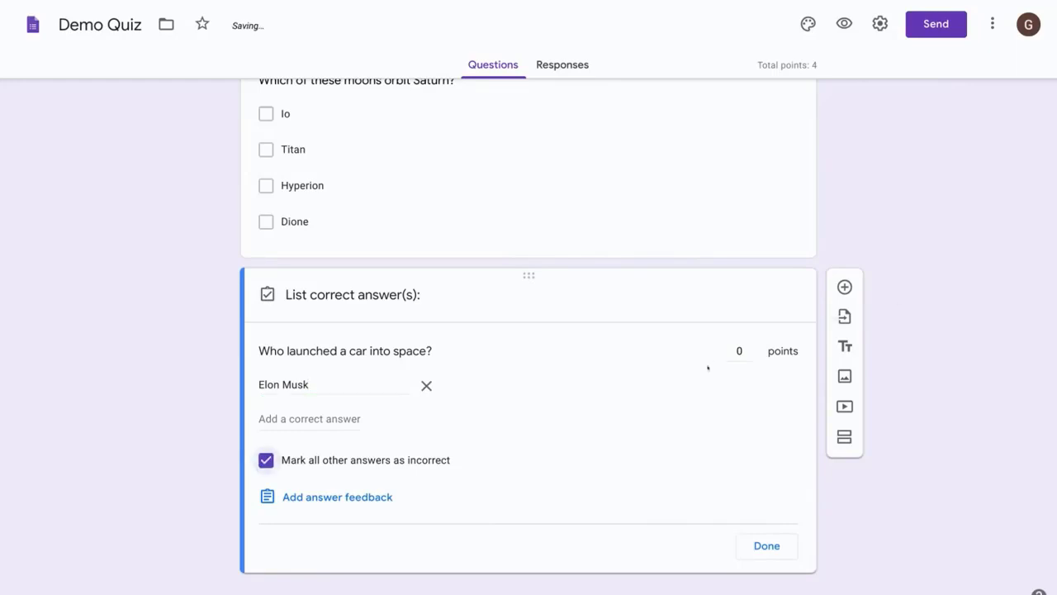
left_click(757, 348)
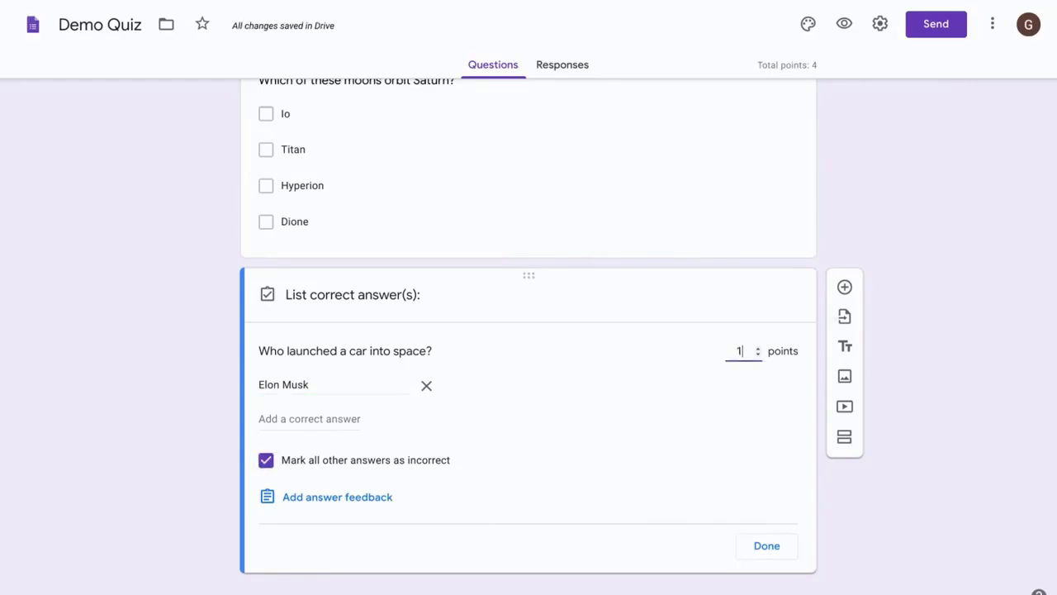
left_click(752, 542)
scroll(860, 157, "up", 10)
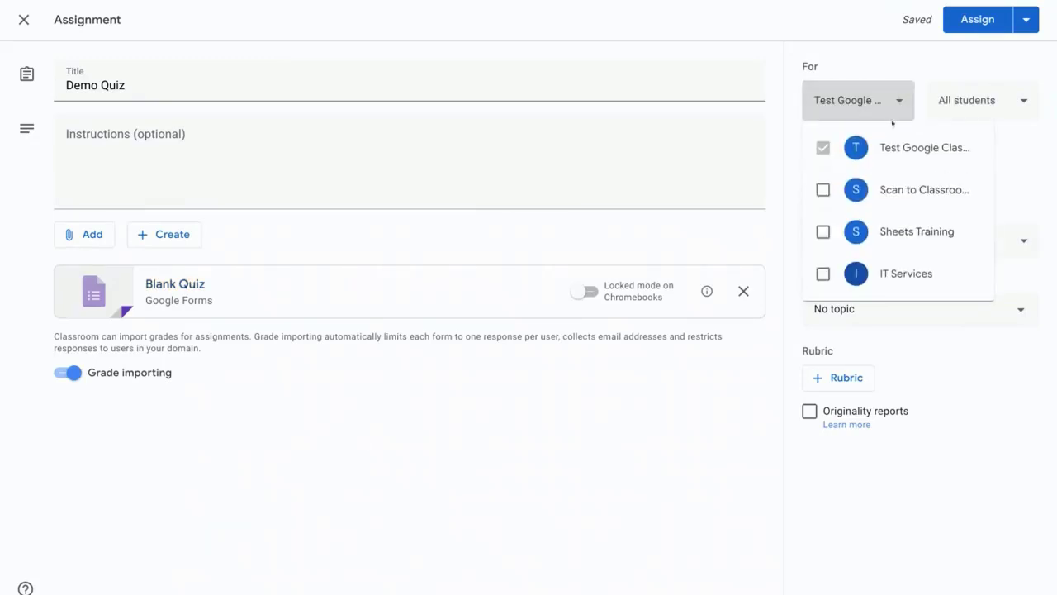
Check the class and student choices for the Demo Quiz assignment and set its due date to 23 May 2020, 23:59
left_click(894, 115)
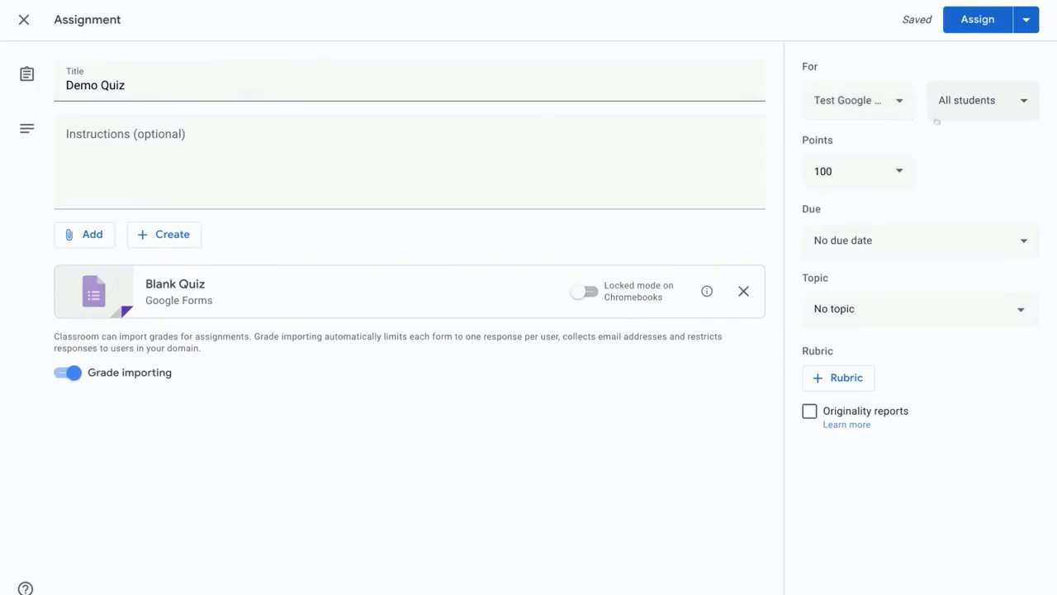
left_click(1002, 109)
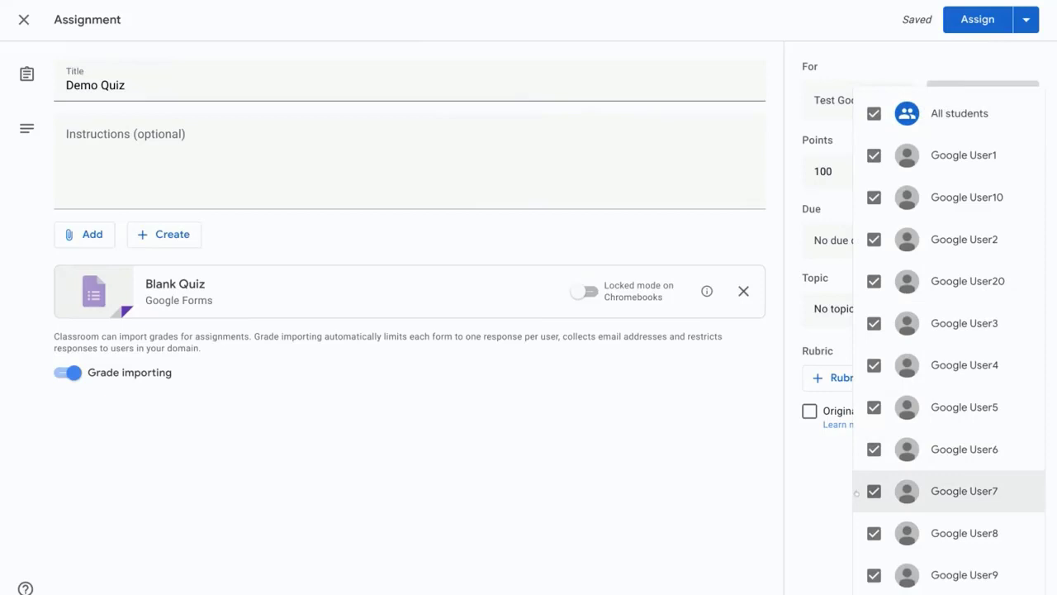
left_click(825, 239)
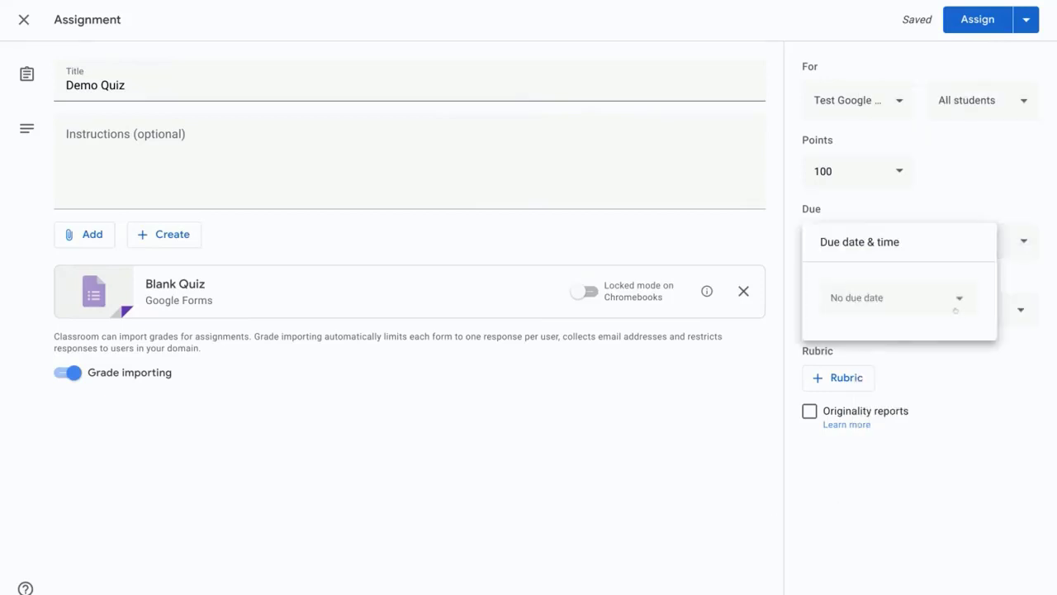
left_click(956, 311)
left_click(951, 439)
left_click(897, 361)
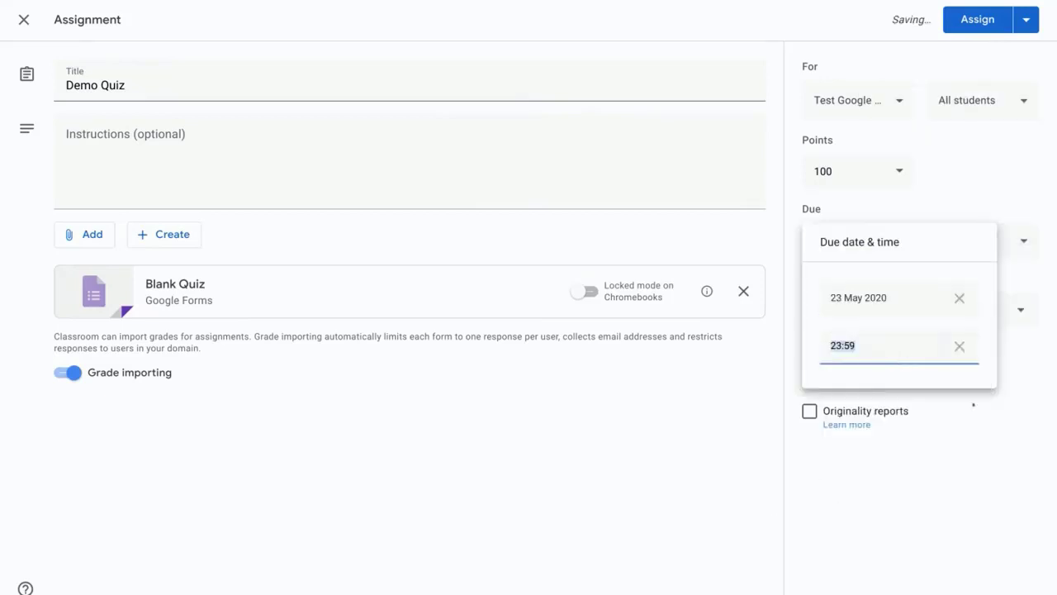
left_click(988, 403)
File the assignment under Topic 1 and assign it to the class immediately
left_click(1000, 310)
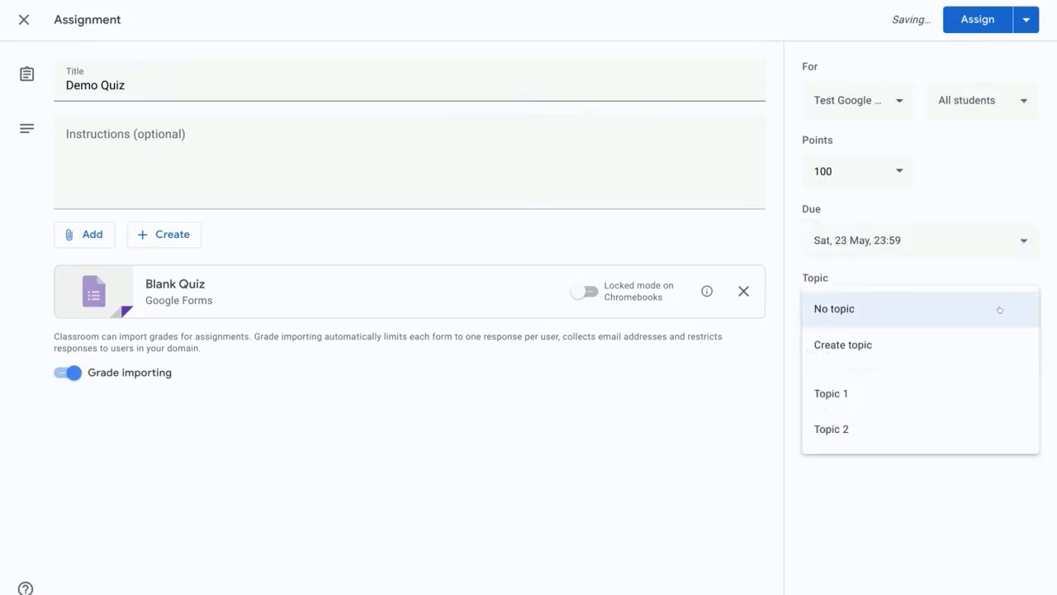
left_click(840, 393)
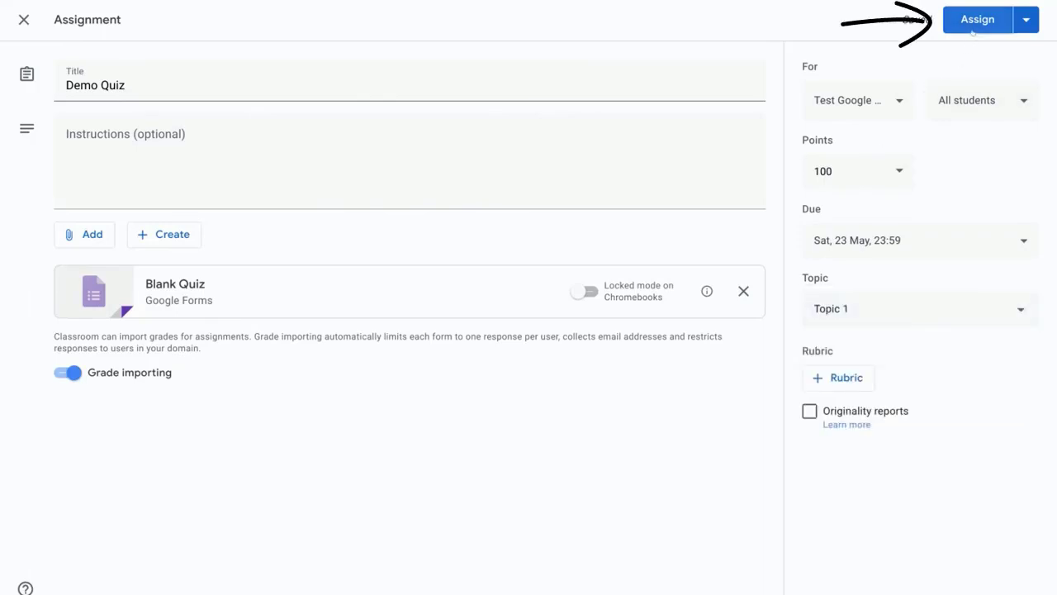
left_click(1025, 20)
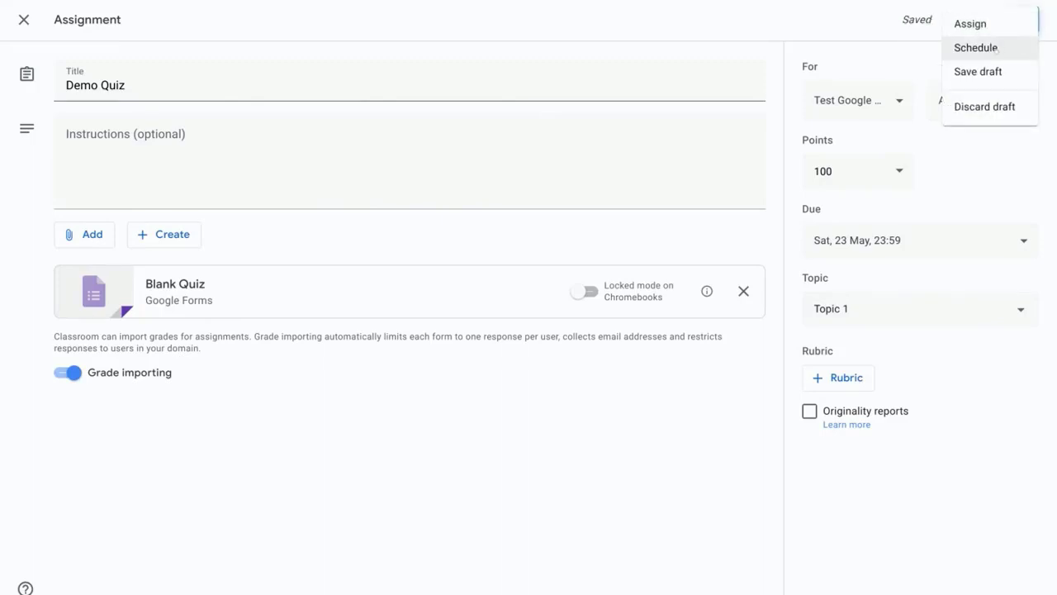
left_click(970, 23)
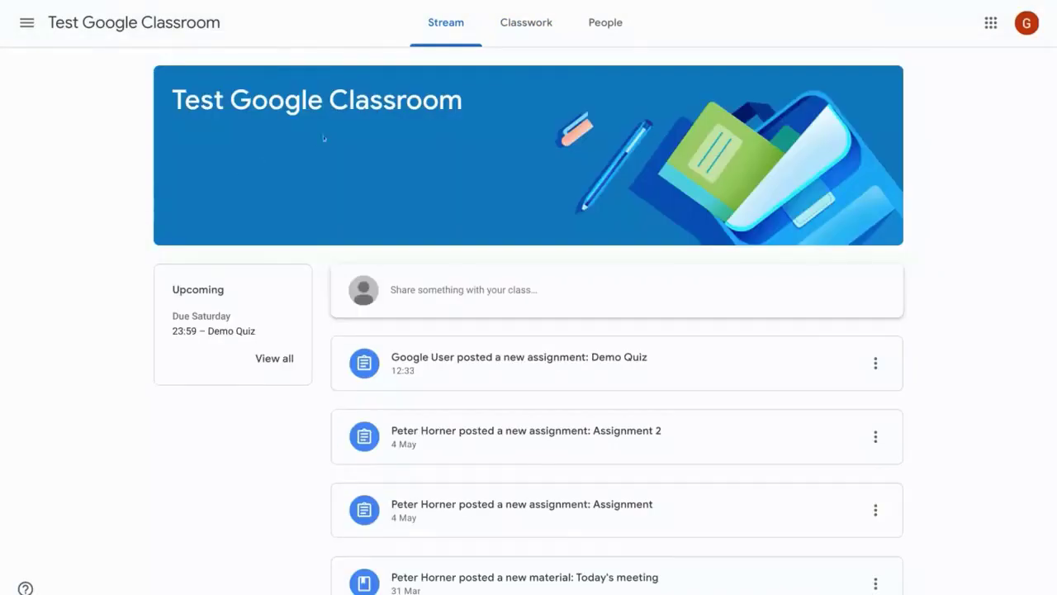
In the student's view of the class, open the Demo Quiz form from the classwork under Topic 1
left_click(531, 27)
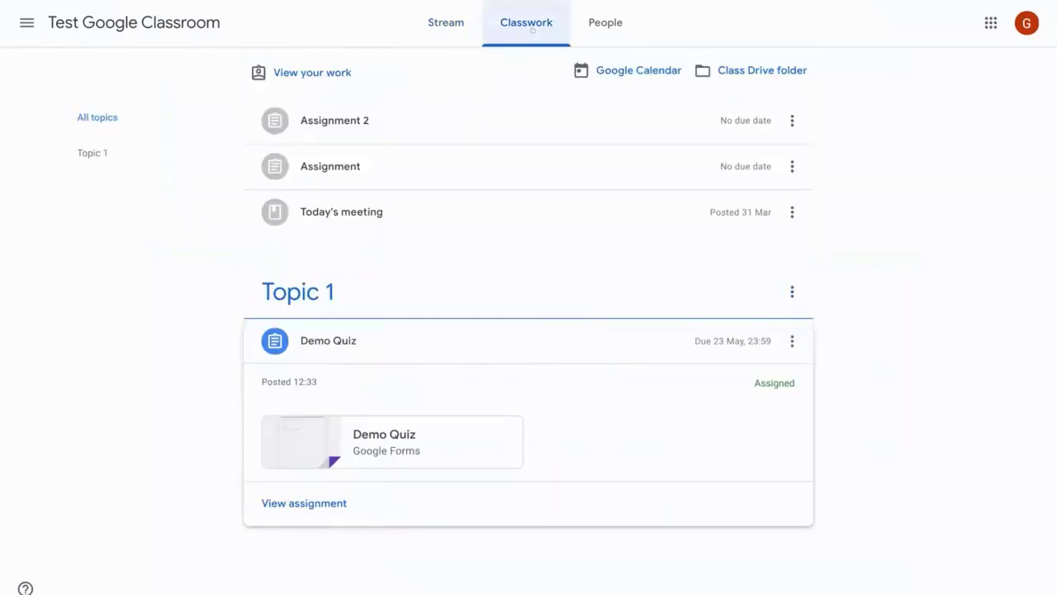
left_click(393, 443)
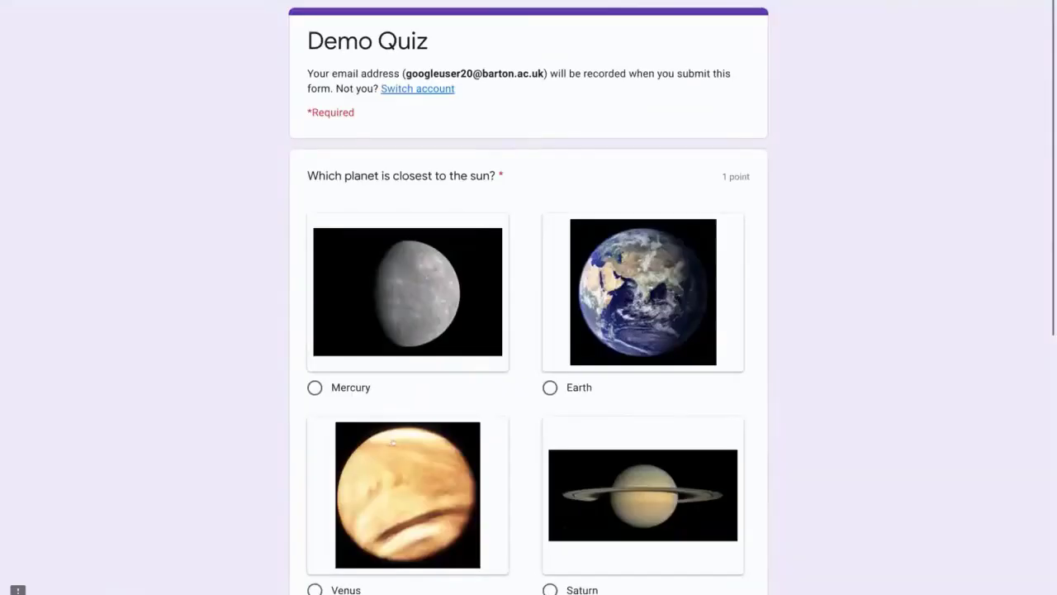
scroll(814, 330, "down", 2)
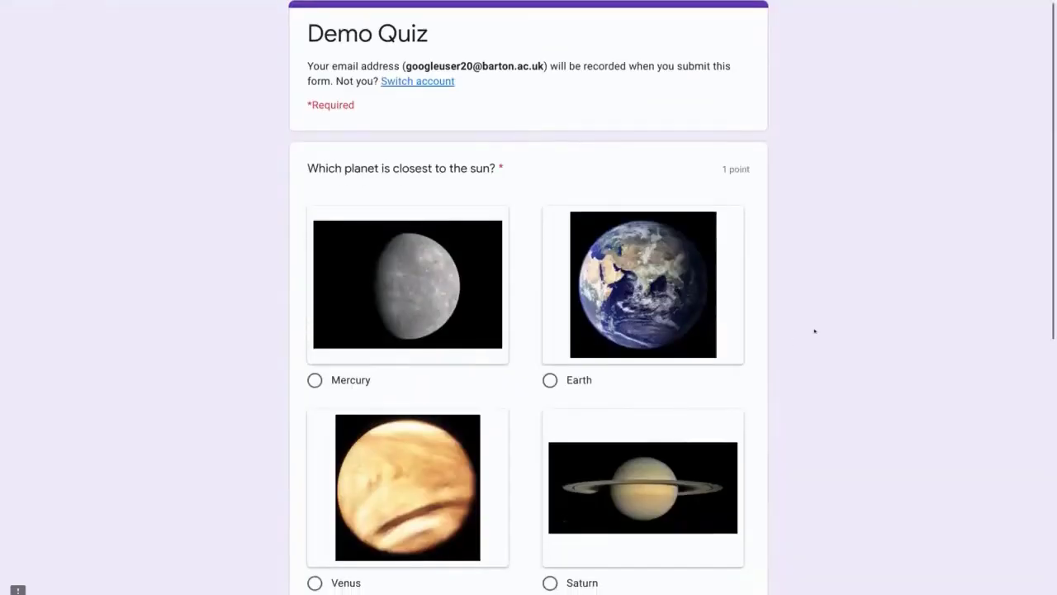
Answer the quiz with Mercury for the planet, Titan and Dione for the moons, and "Elon Musk" for the car question
left_click(426, 267)
scroll(819, 259, "down", 3)
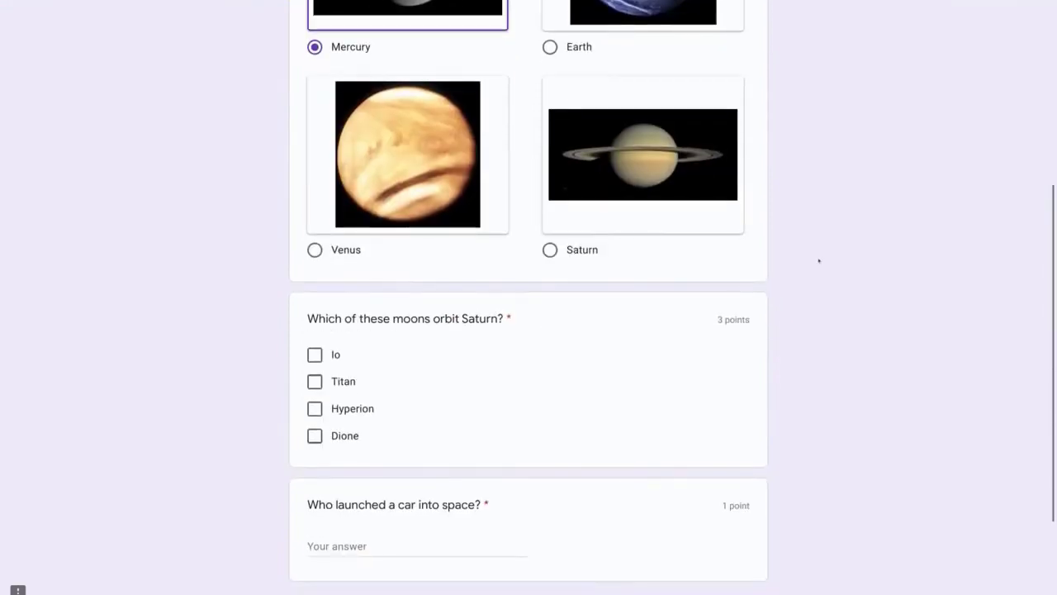
left_click(314, 382)
left_click(315, 435)
left_click(372, 546)
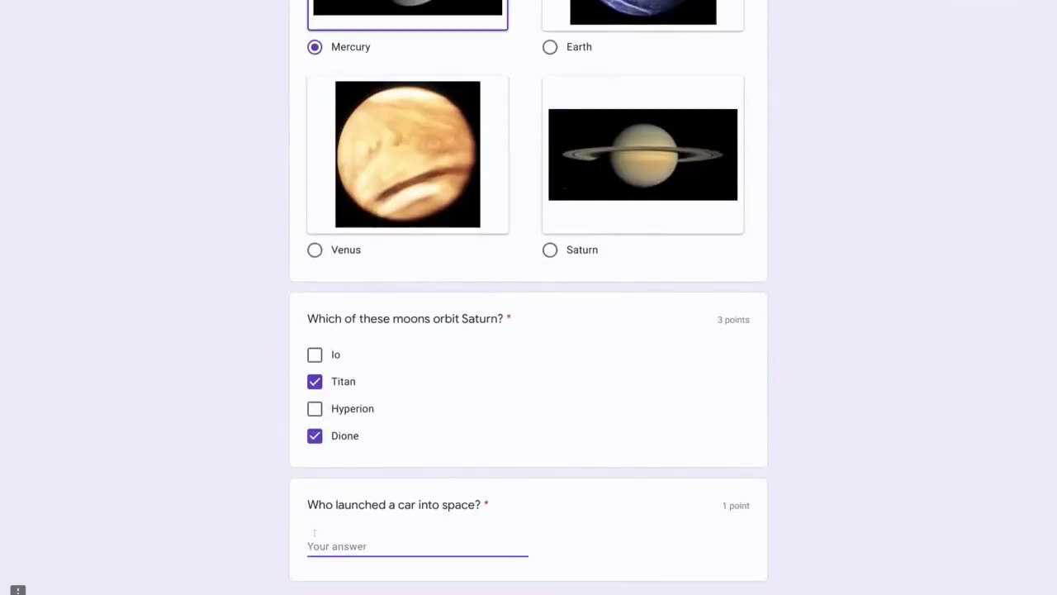
type("Elon Musk")
Submit the quiz and review the marked answers and feedback
scroll(854, 441, "down", 2)
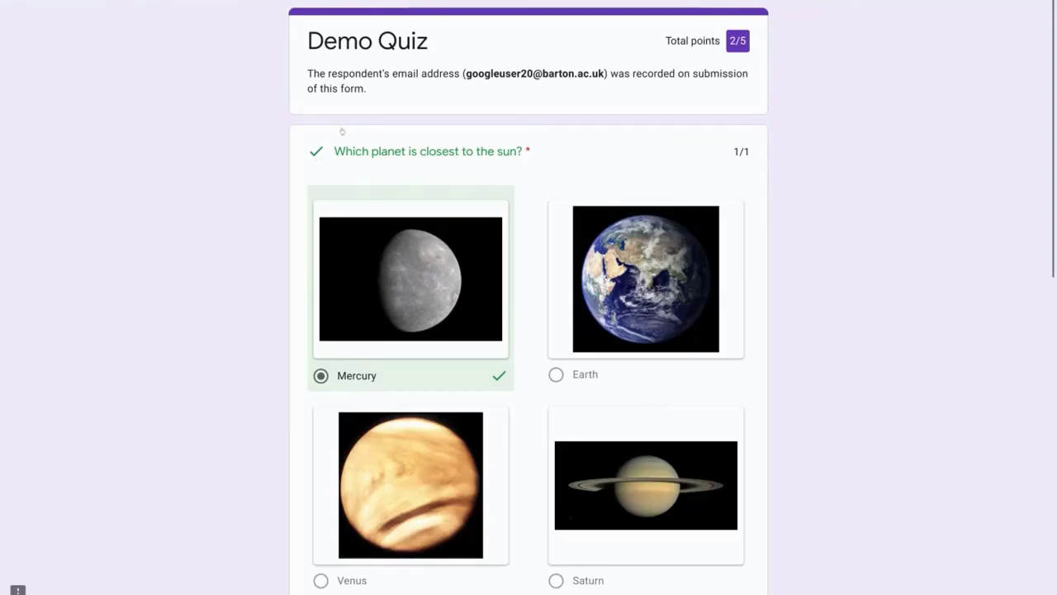
scroll(847, 198, "down", 8)
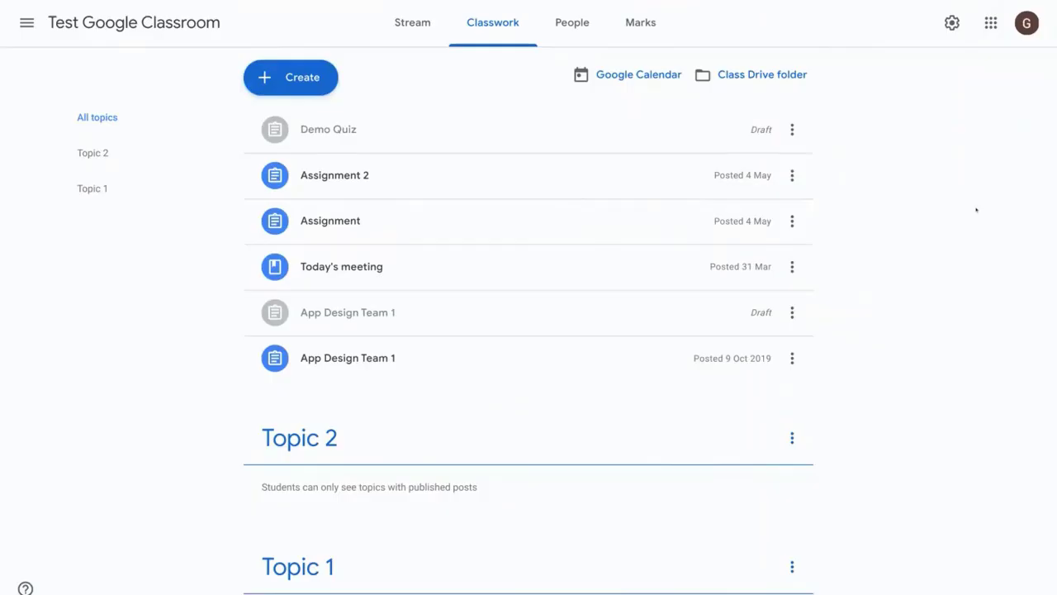
In the teacher's classwork, open the Demo Quiz form under Topic 1 for editing and review the summary of its responses
scroll(529, 331, "down", 3)
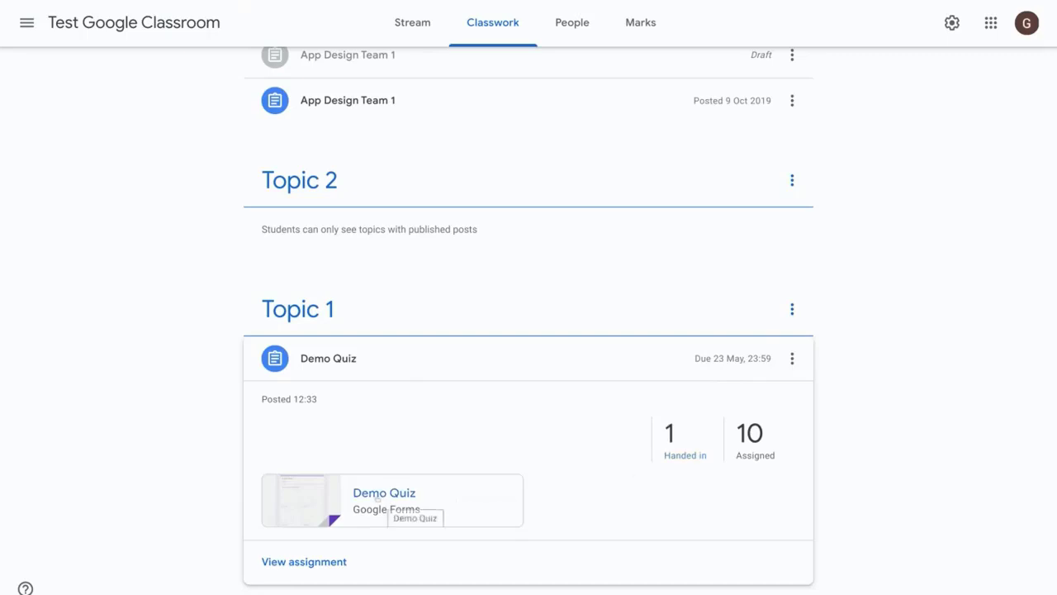
left_click(382, 502)
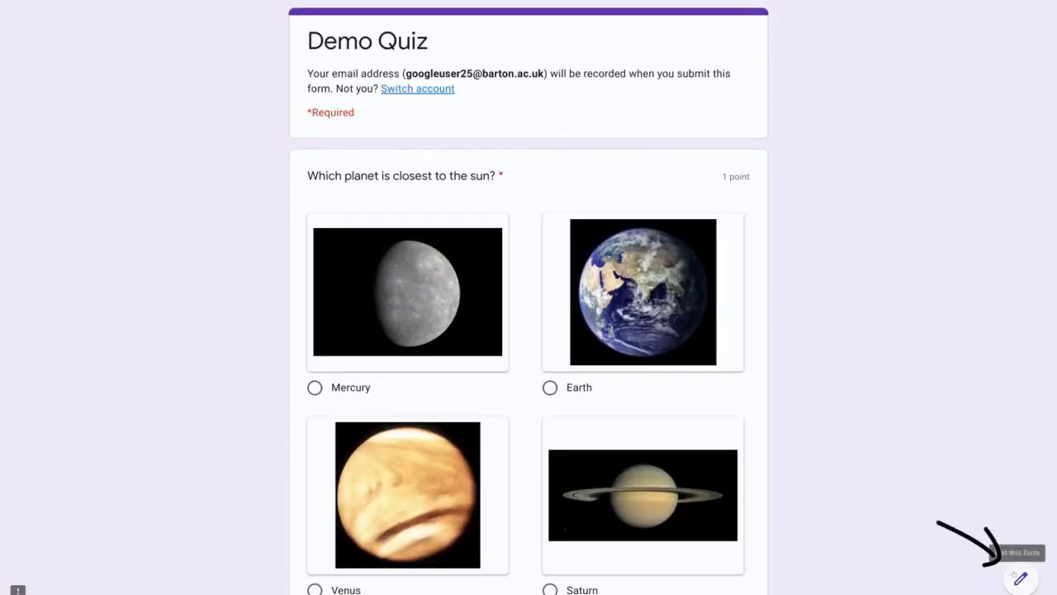
left_click(1020, 578)
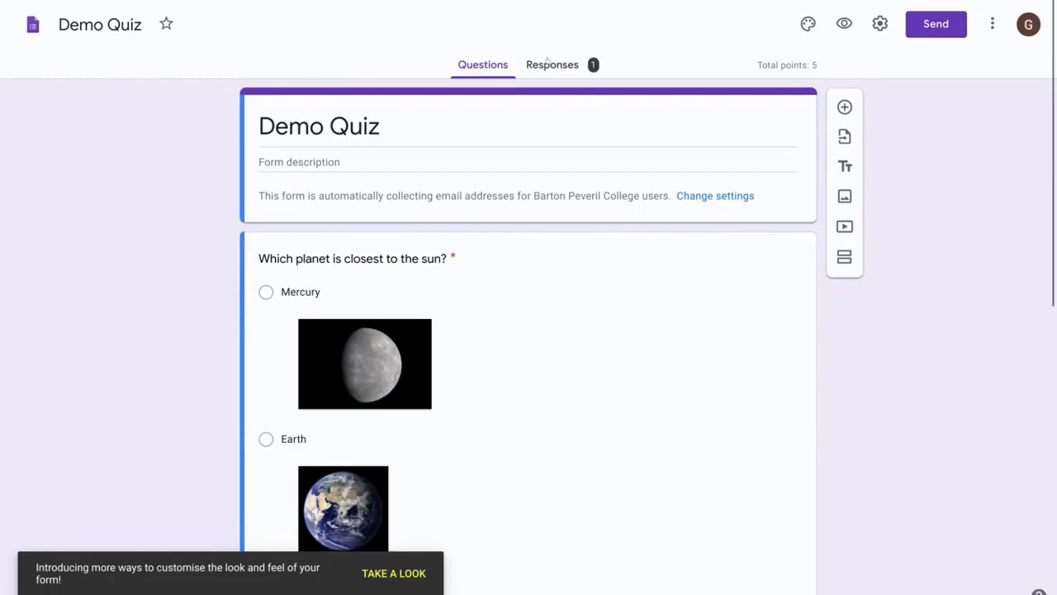
left_click(549, 62)
scroll(890, 231, "down", 7)
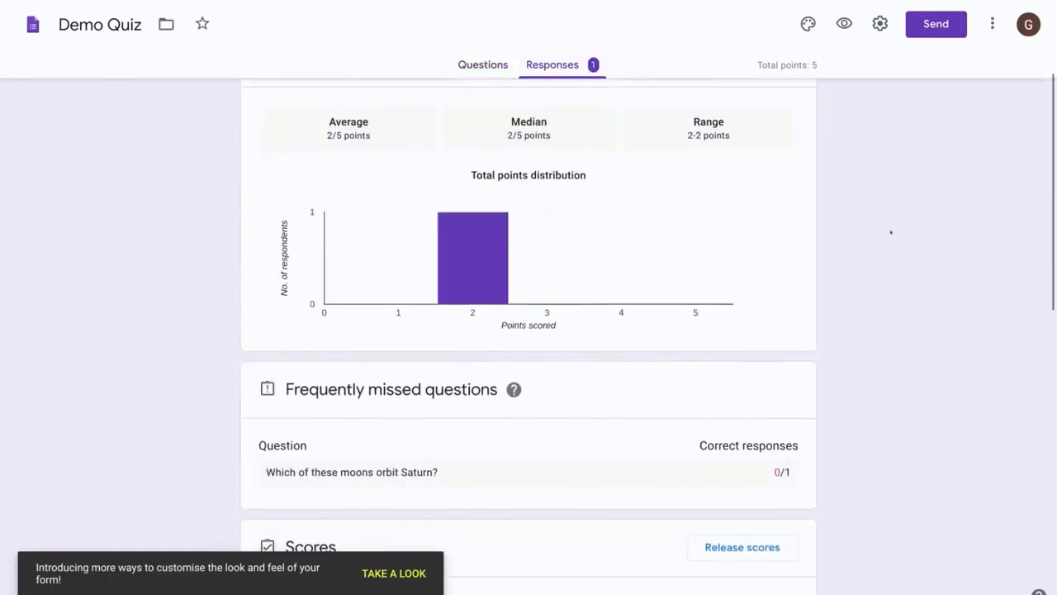
scroll(890, 232, "down", 5)
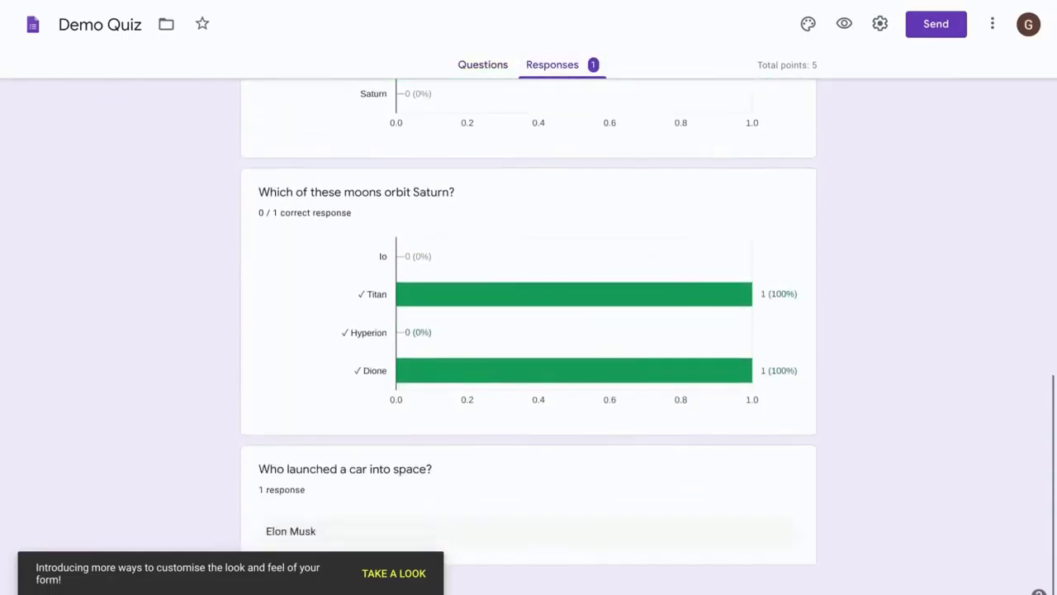
scroll(884, 235, "up", 15)
Review the quiz responses question by question, and examine the individual student's marked submission
left_click(528, 197)
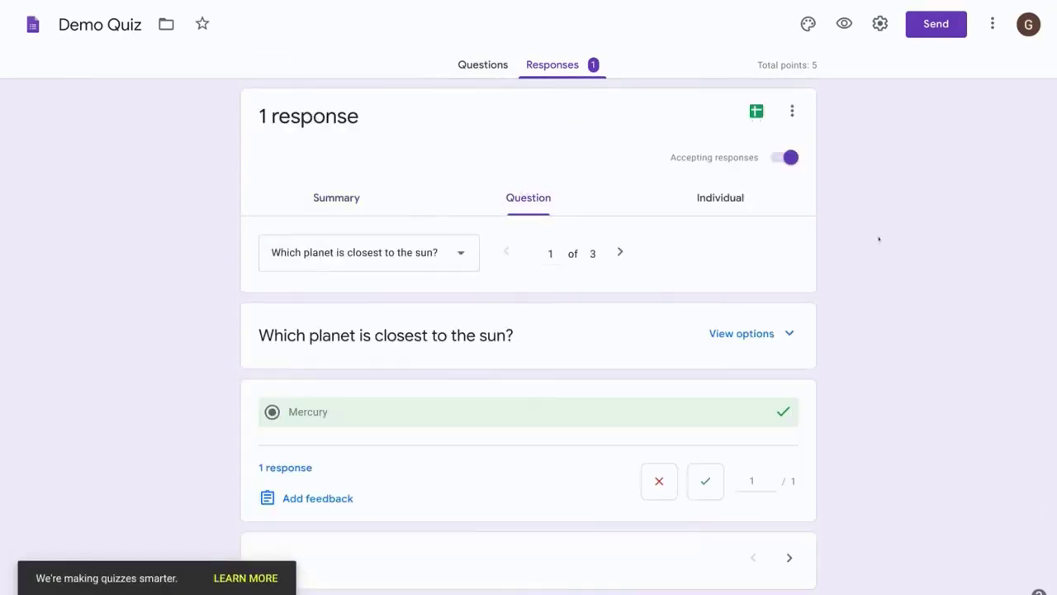
scroll(906, 237, "down", 1)
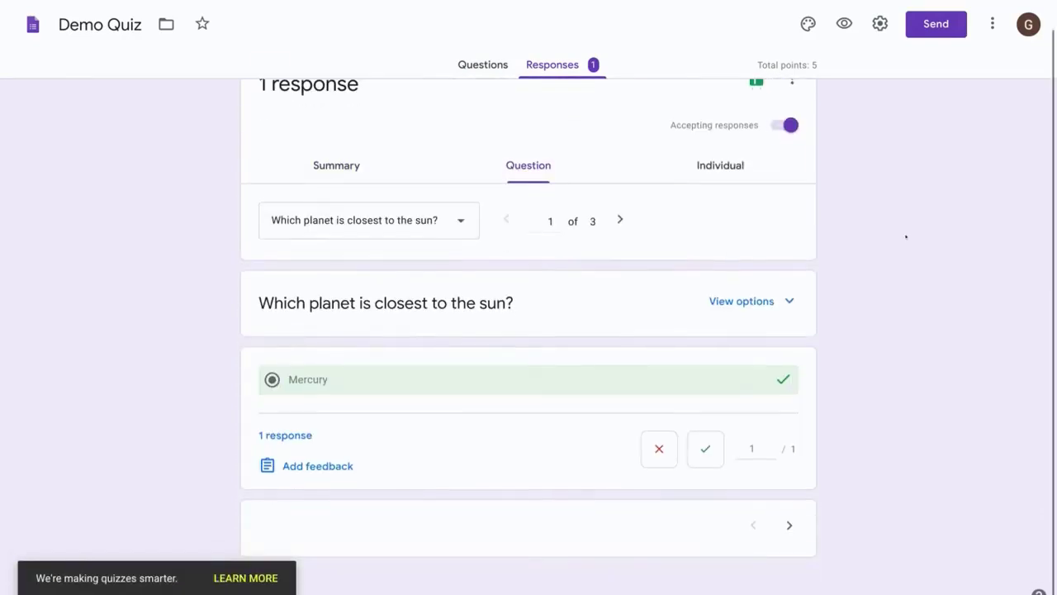
left_click(619, 219)
left_click(619, 220)
left_click(726, 189)
scroll(980, 302, "down", 8)
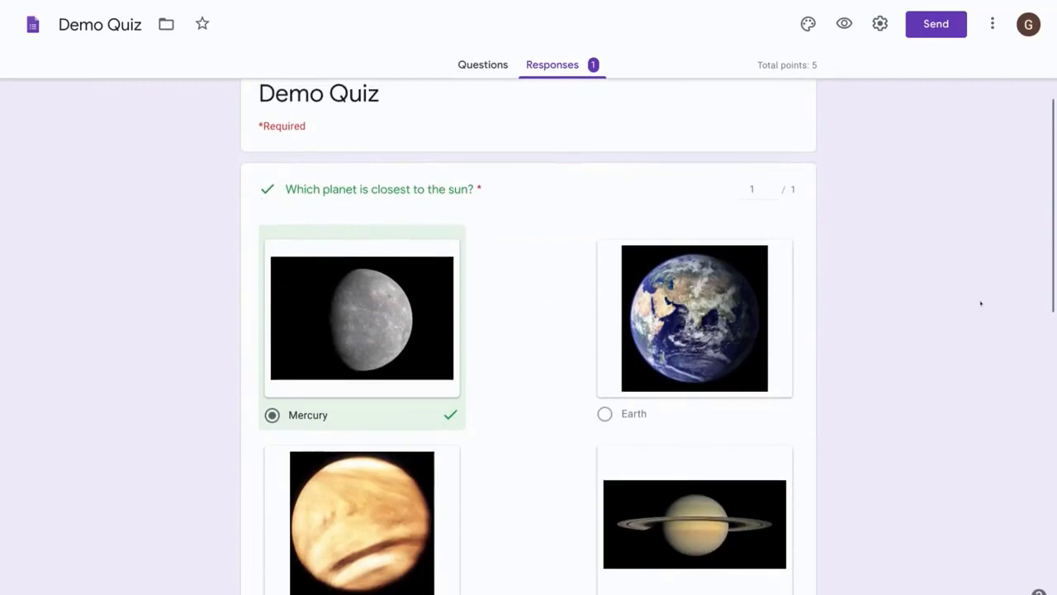
scroll(983, 307, "up", 8)
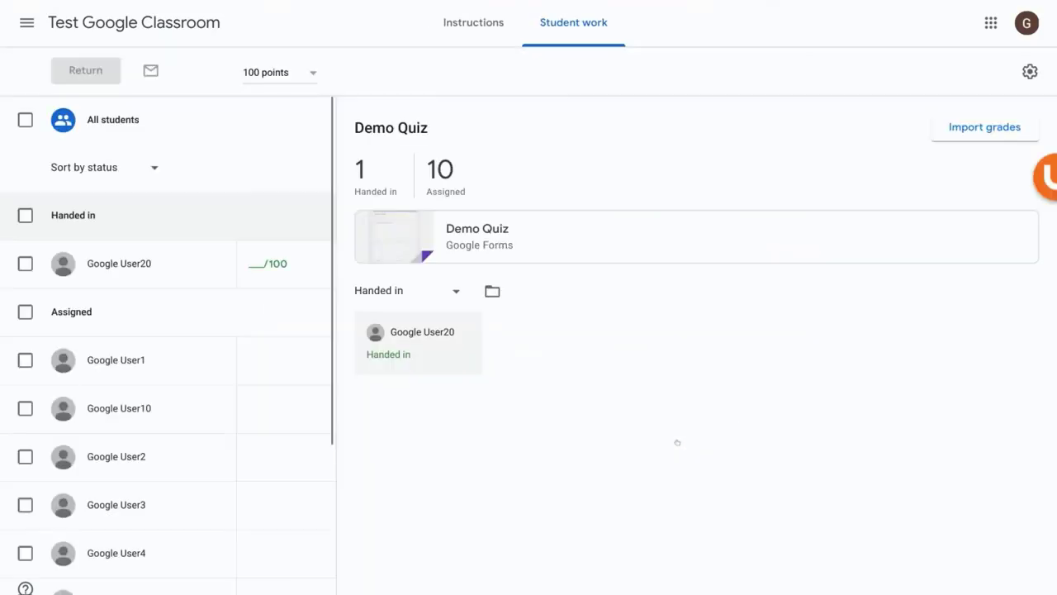
In the Demo Quiz assignment's student work in Google Classroom, import the grades from the quiz form
left_click(677, 441)
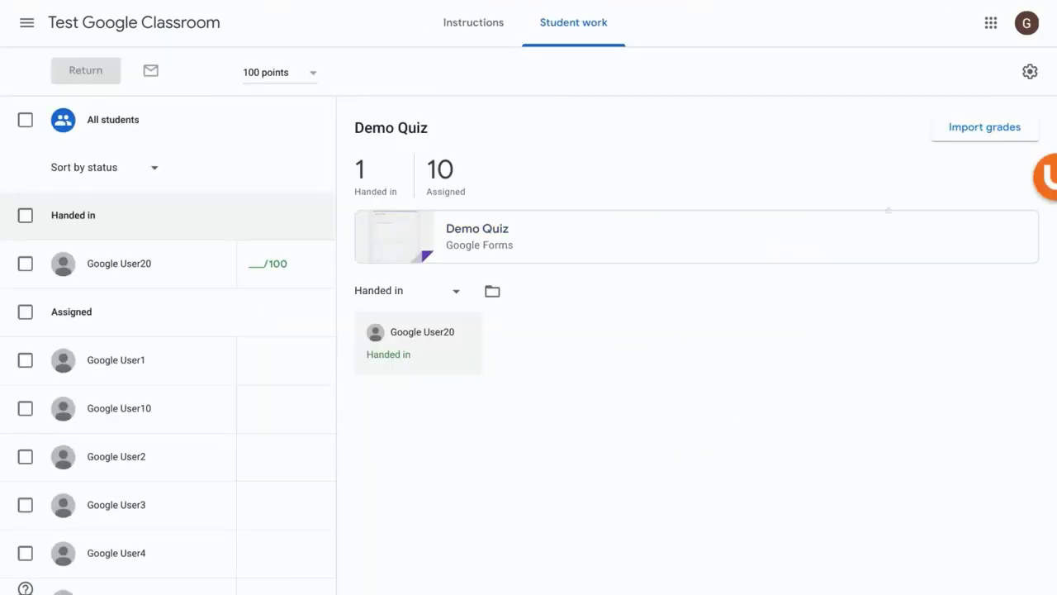
left_click(984, 128)
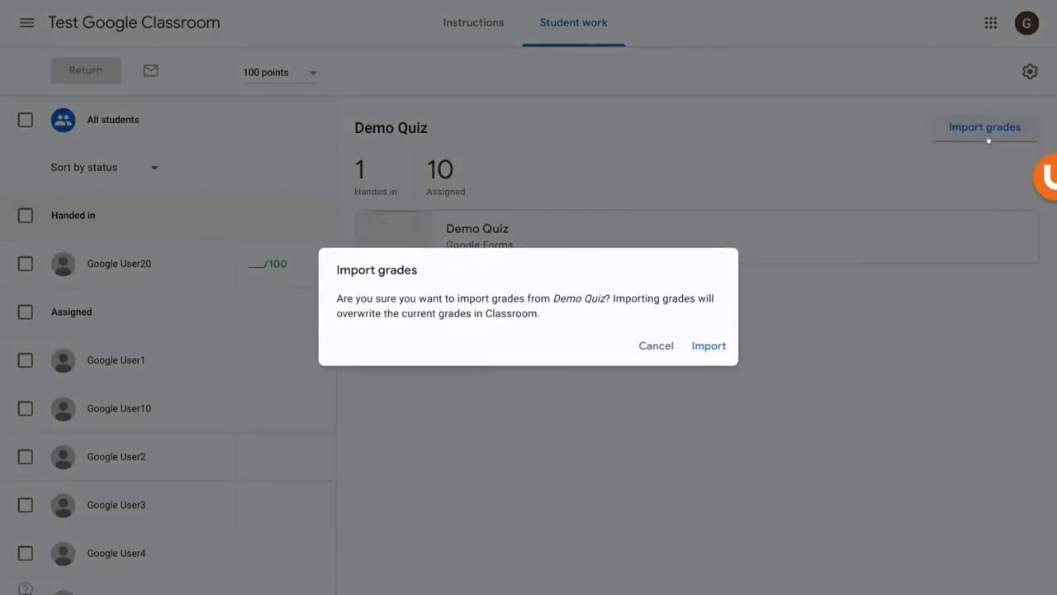
left_click(703, 348)
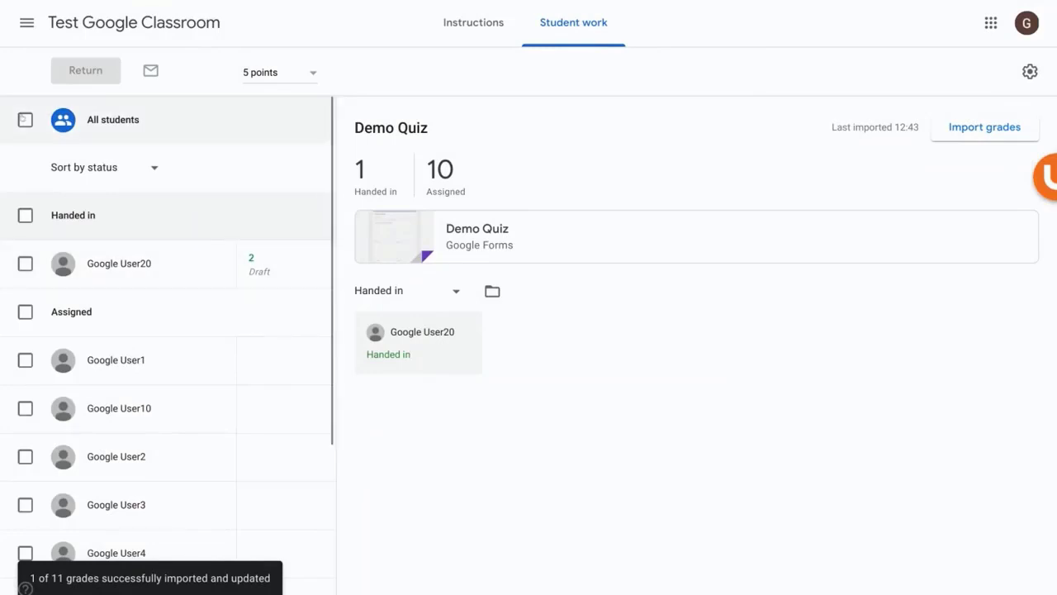
Return the imported marks to all students and check them in the class's marks overview
left_click(25, 119)
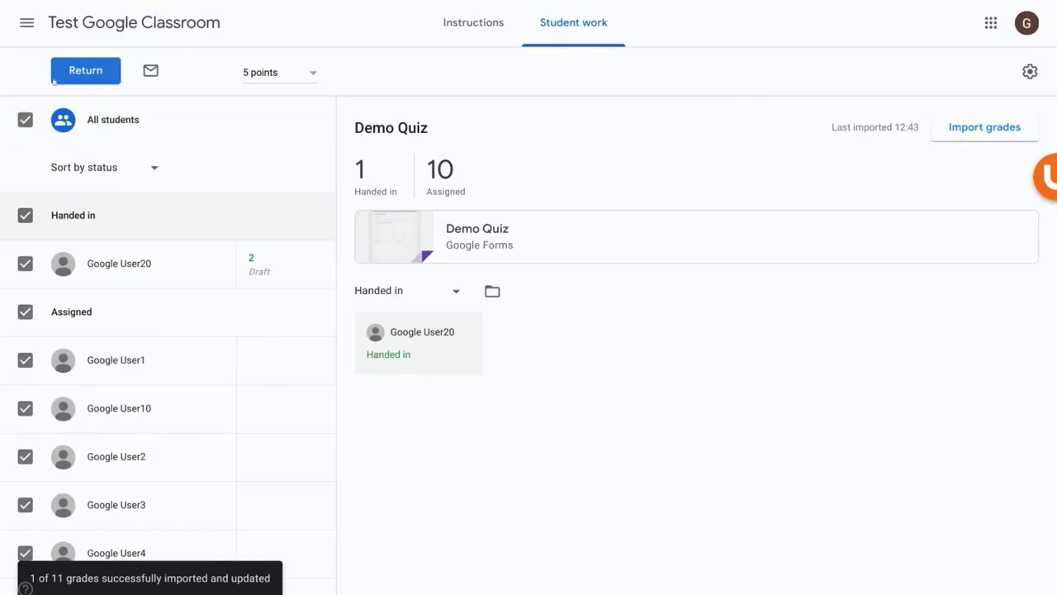
left_click(60, 75)
left_click(686, 388)
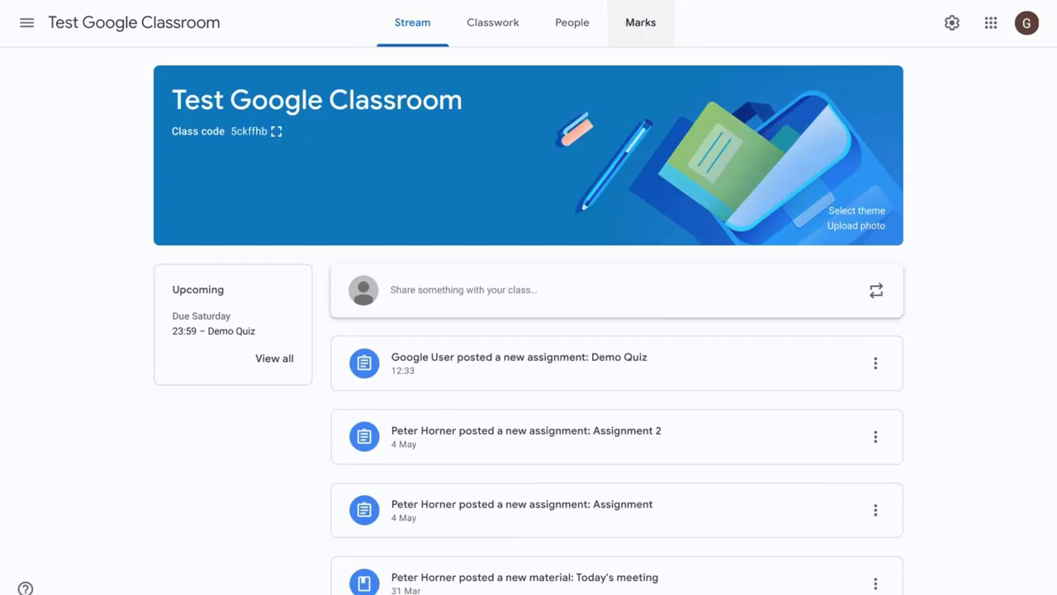
left_click(640, 22)
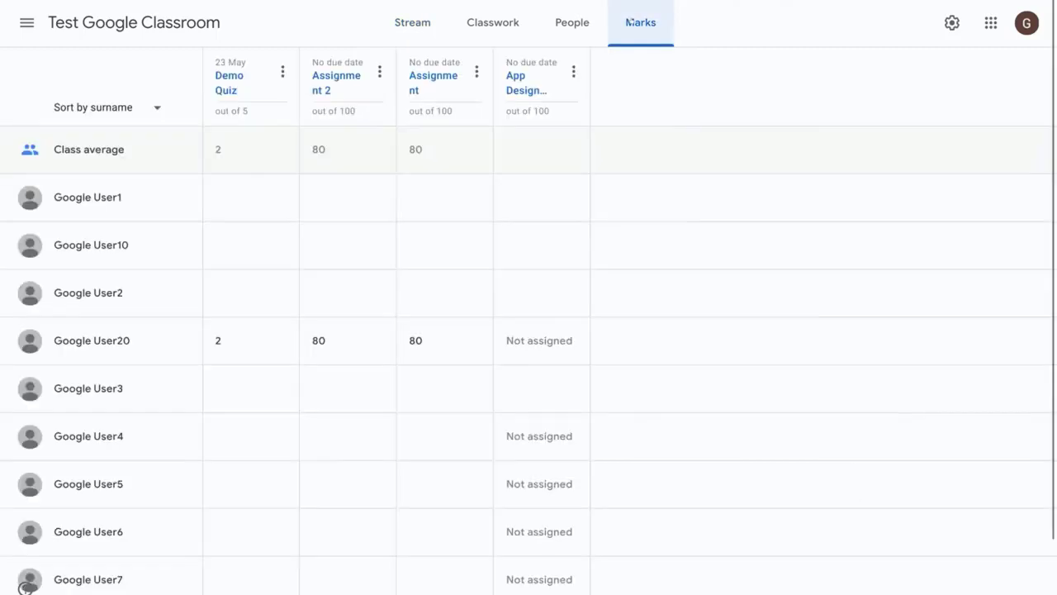
left_click(412, 22)
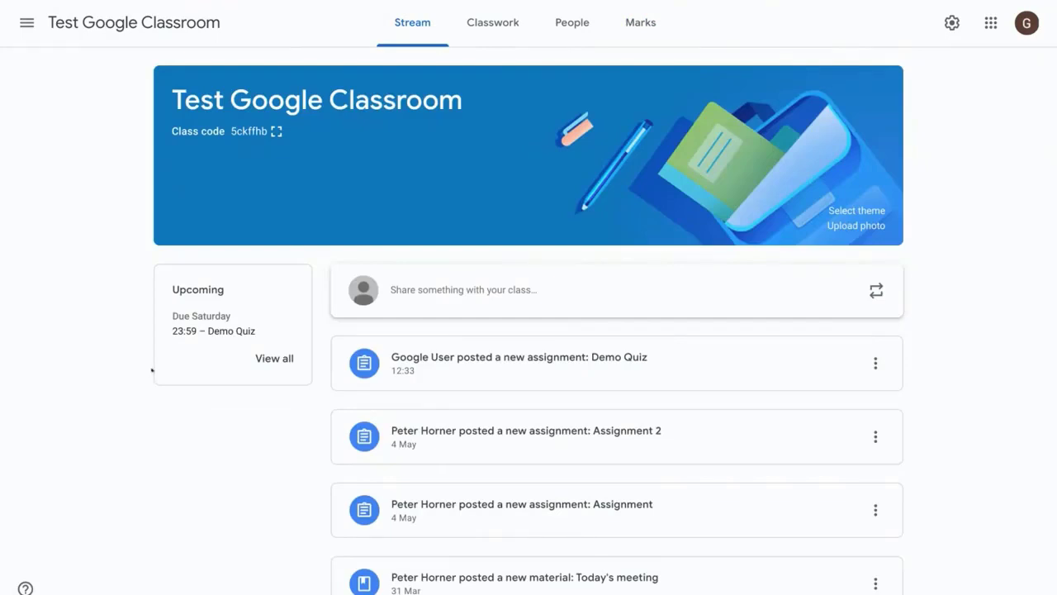
Switch to Google Drive and open the Demo Quiz form from the Test Google Classroom folder inside the Classroom folder
key("ctrl+Tab")
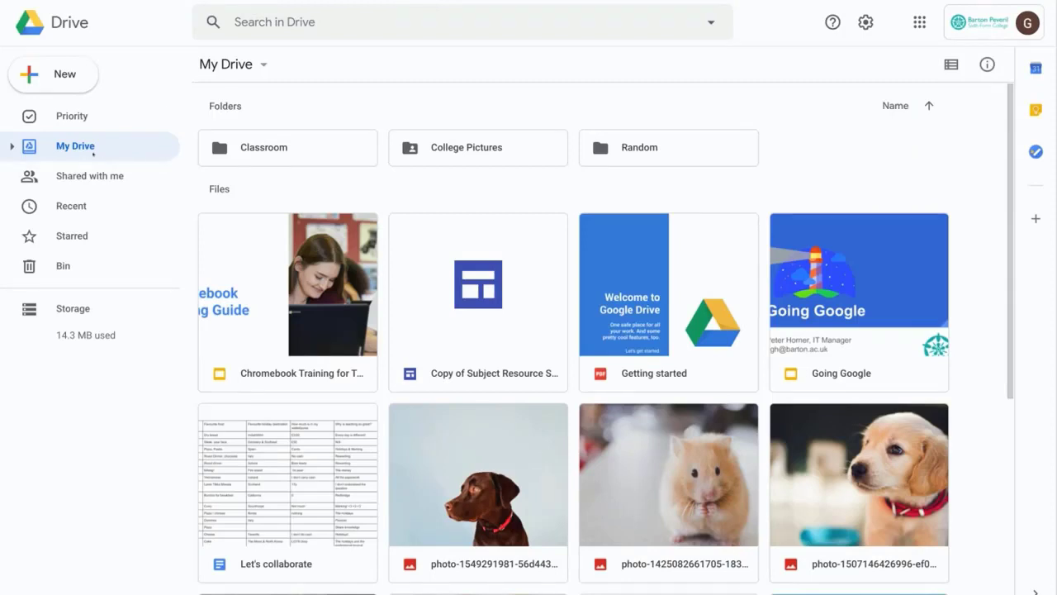
double_click(320, 142)
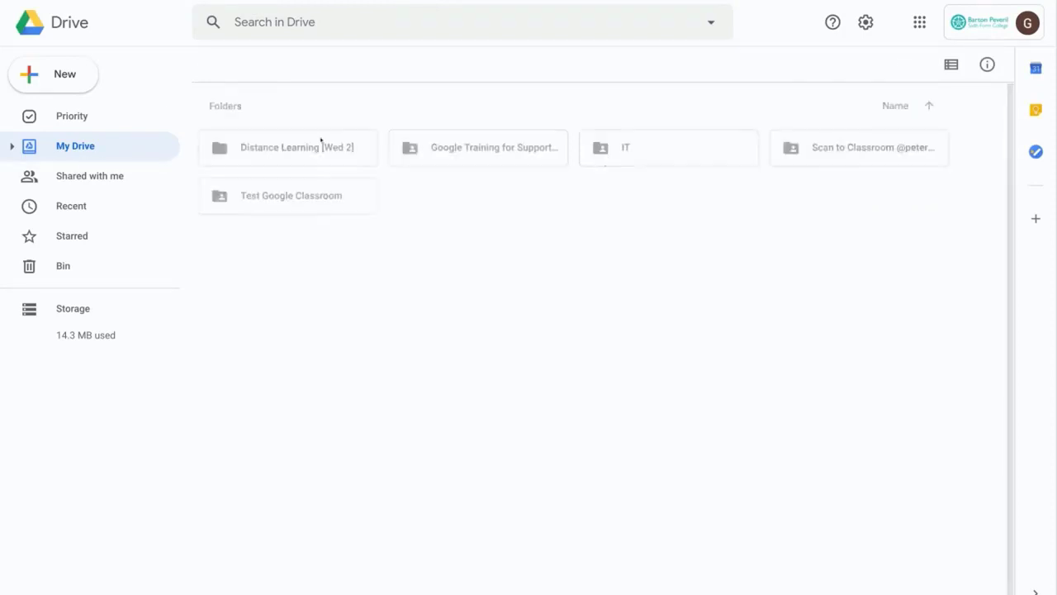
double_click(311, 197)
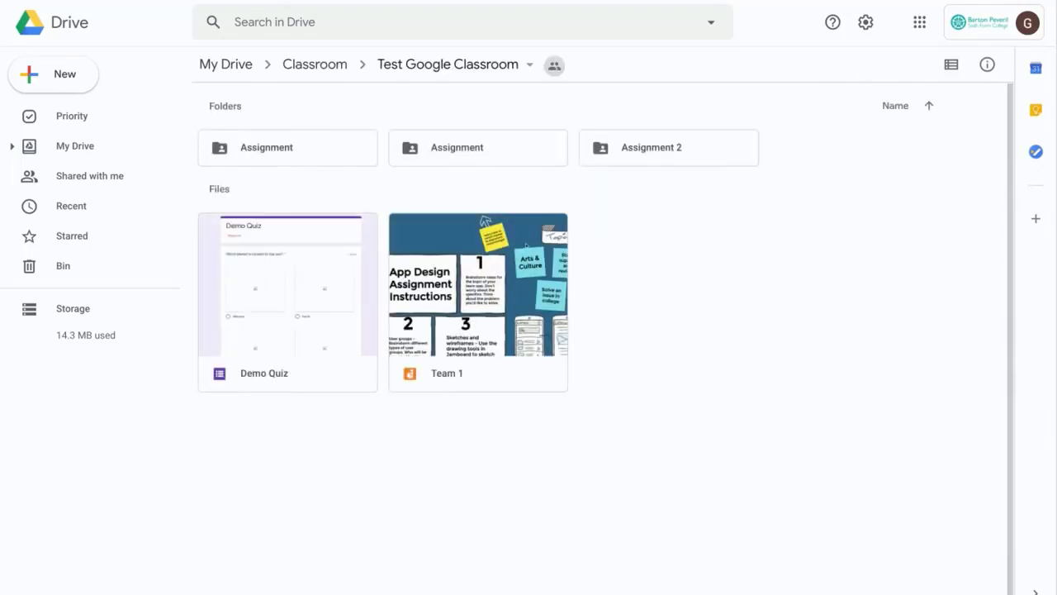
double_click(269, 296)
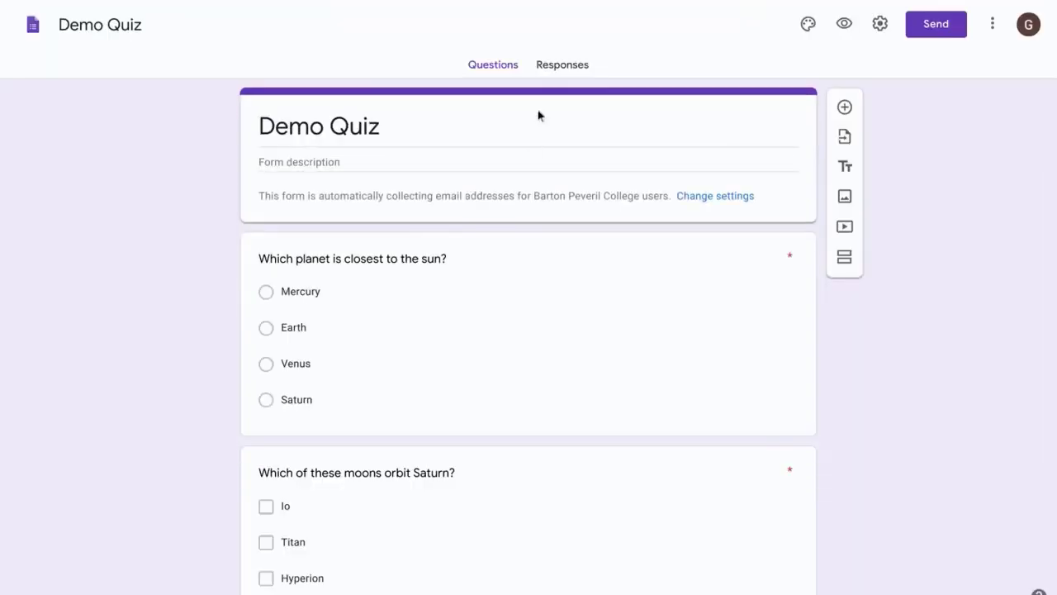
Link the quiz responses to a new spreadsheet named Demo Quiz (Responses)
left_click(535, 73)
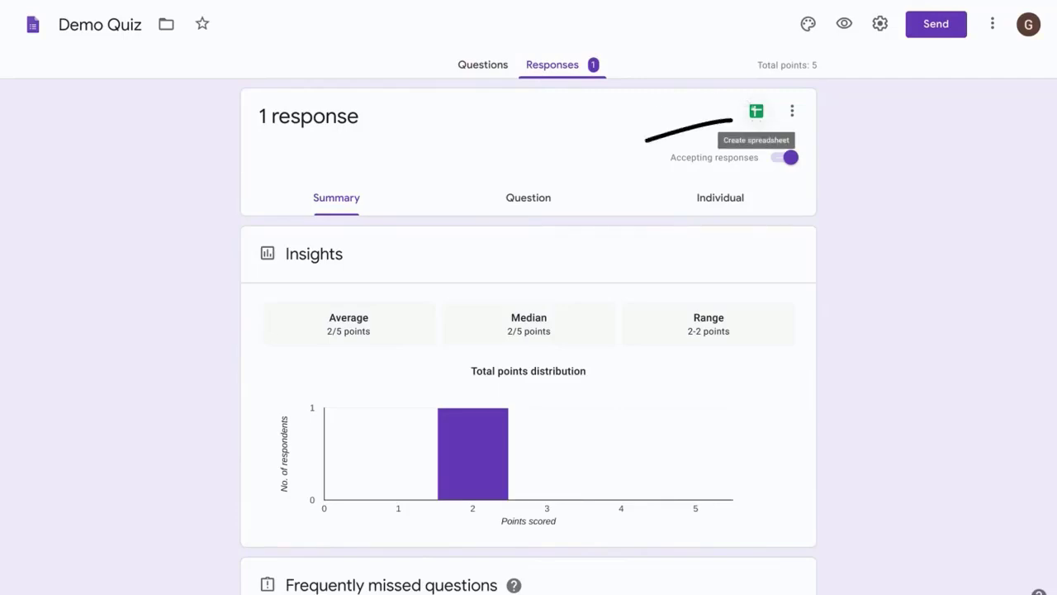
left_click(756, 111)
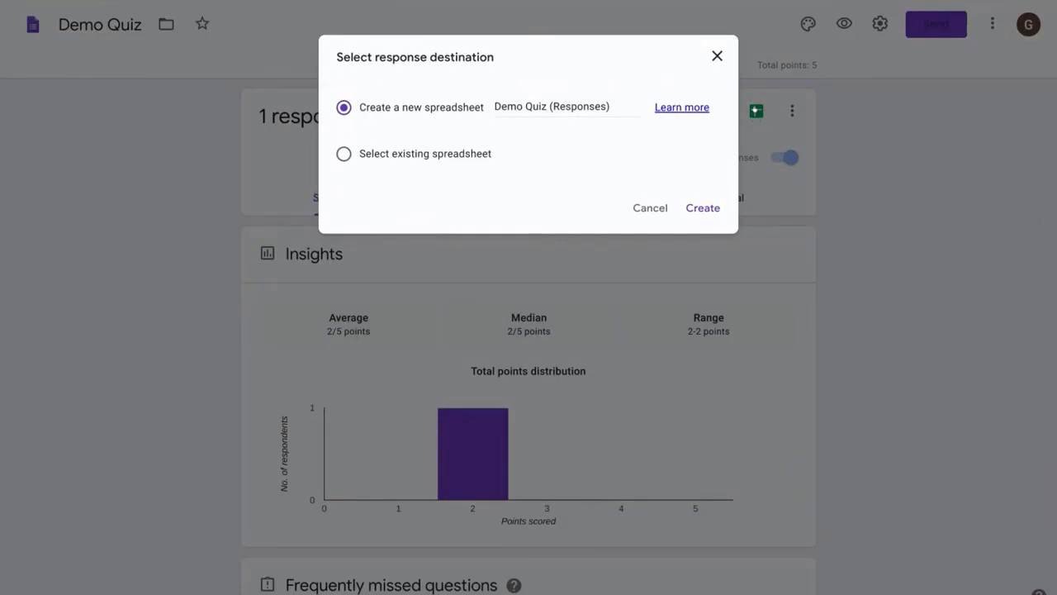
left_click(700, 207)
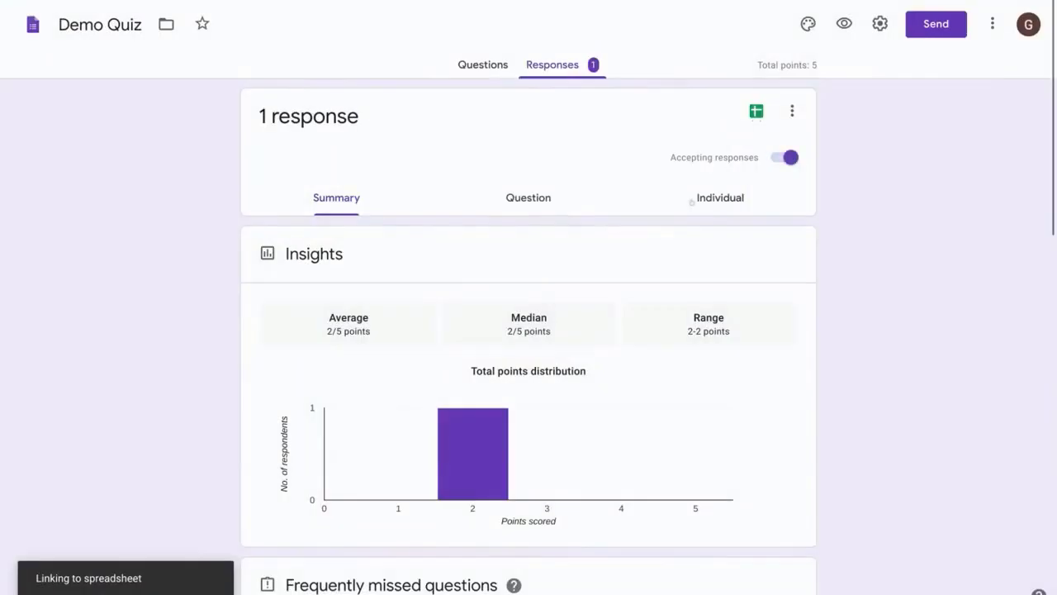